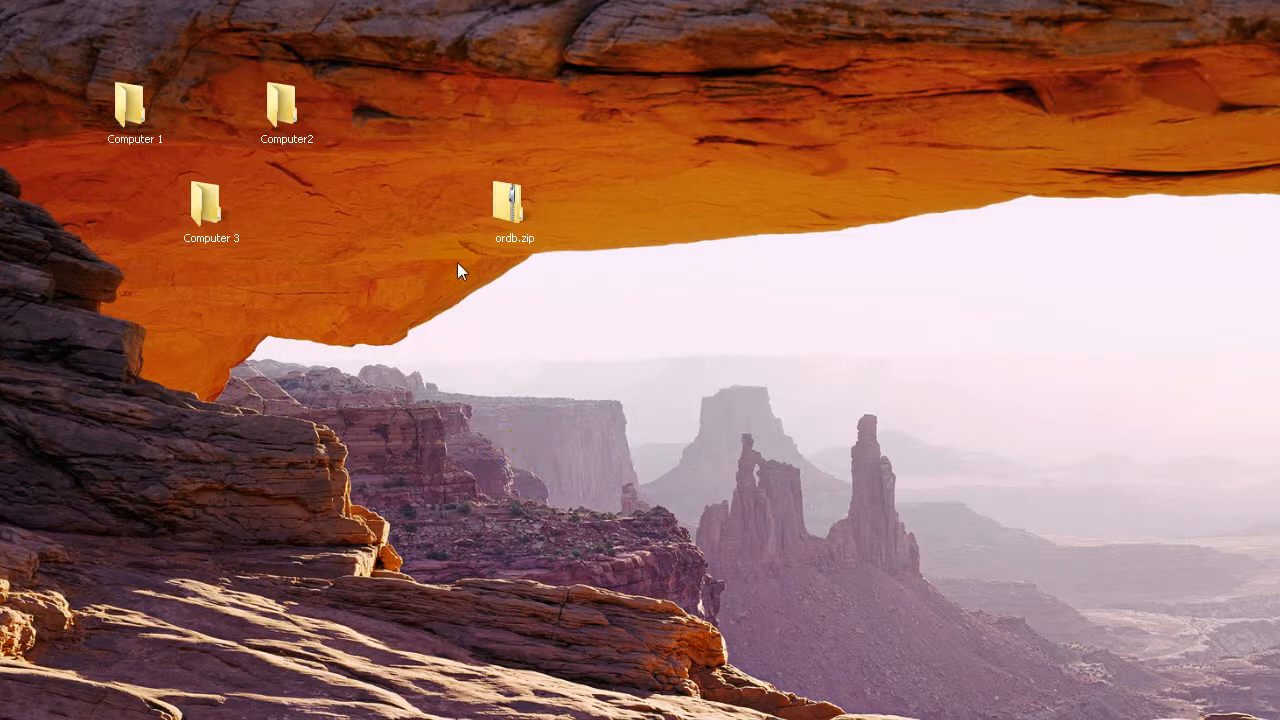
# - Extract ordb.zip from the desktop into the folder C:\ordb
pyautogui.moveTo(501, 213); pyautogui.dragTo(588, 308)
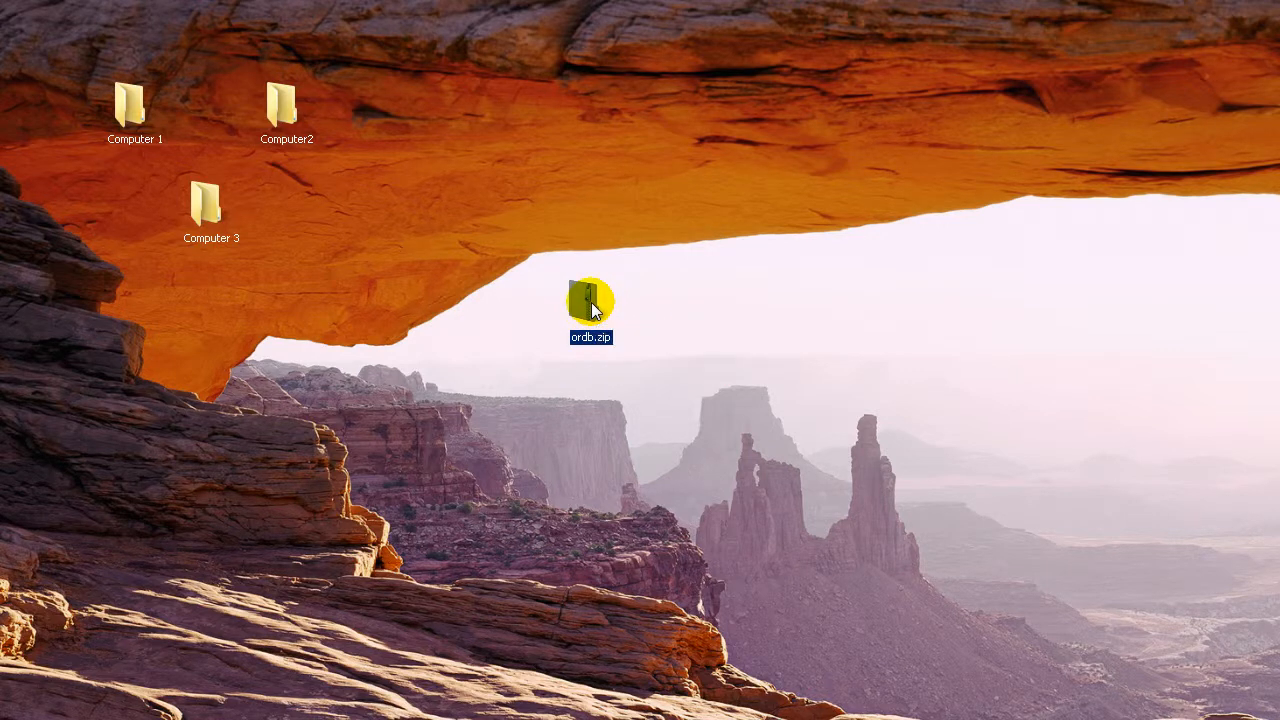
pyautogui.rightClick(591, 302)
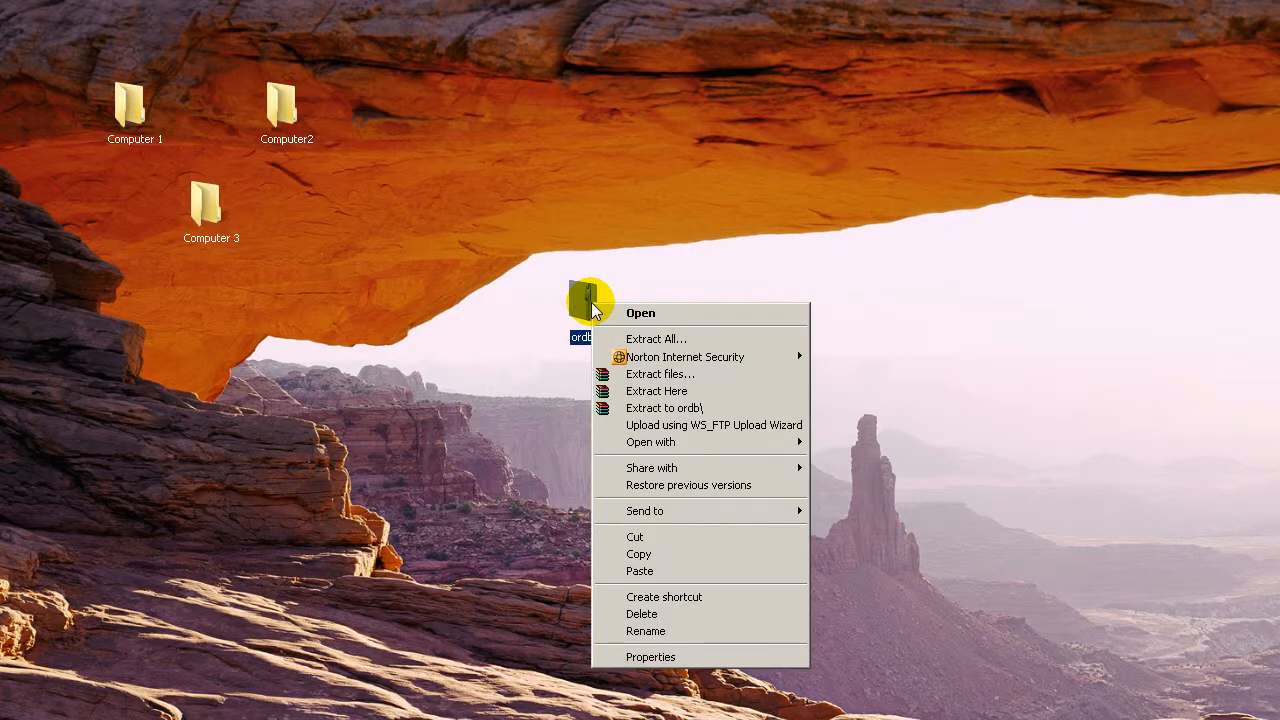
pyautogui.click(663, 341)
pyautogui.click(467, 294)
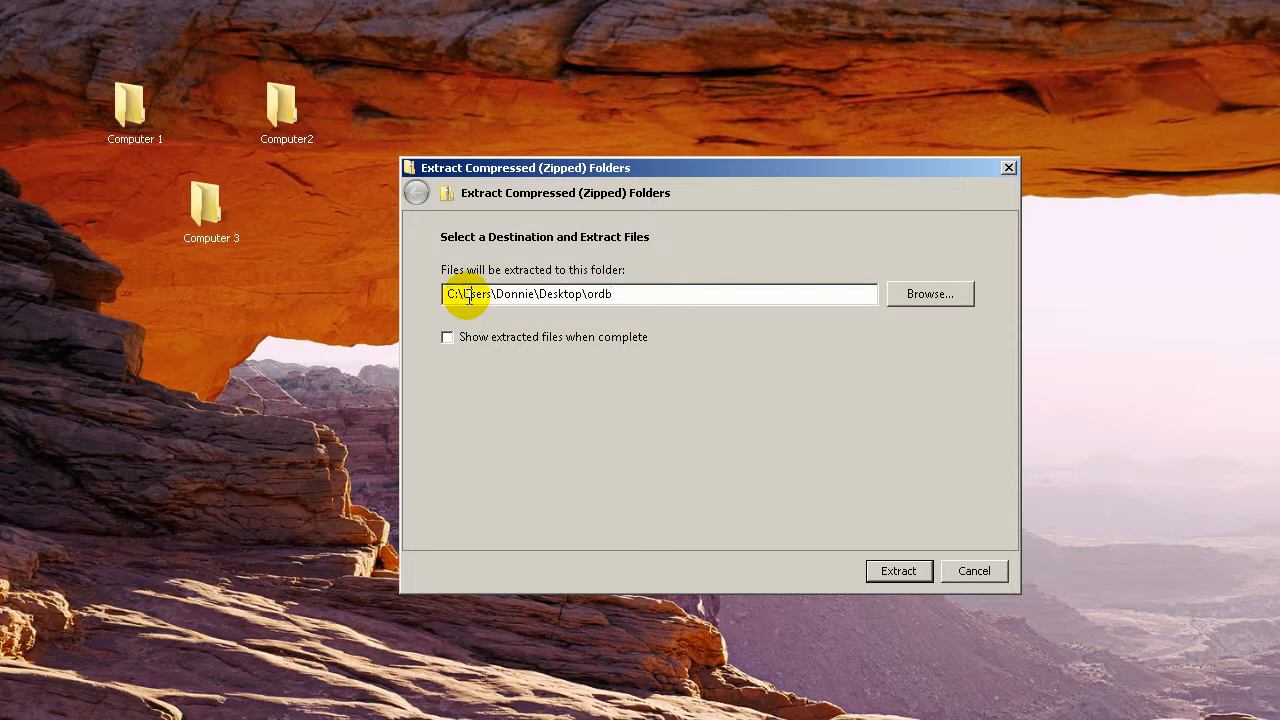
pyautogui.moveTo(464, 294); pyautogui.dragTo(583, 294)
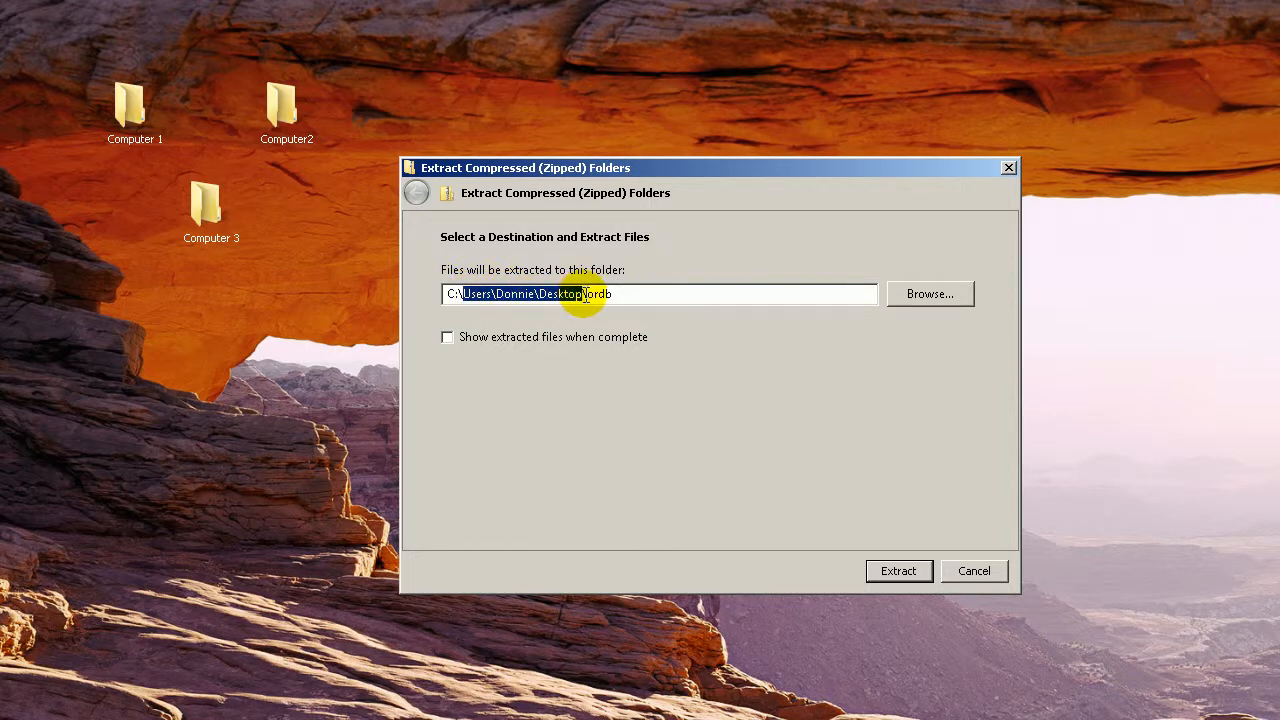
pyautogui.press('BackSpace')
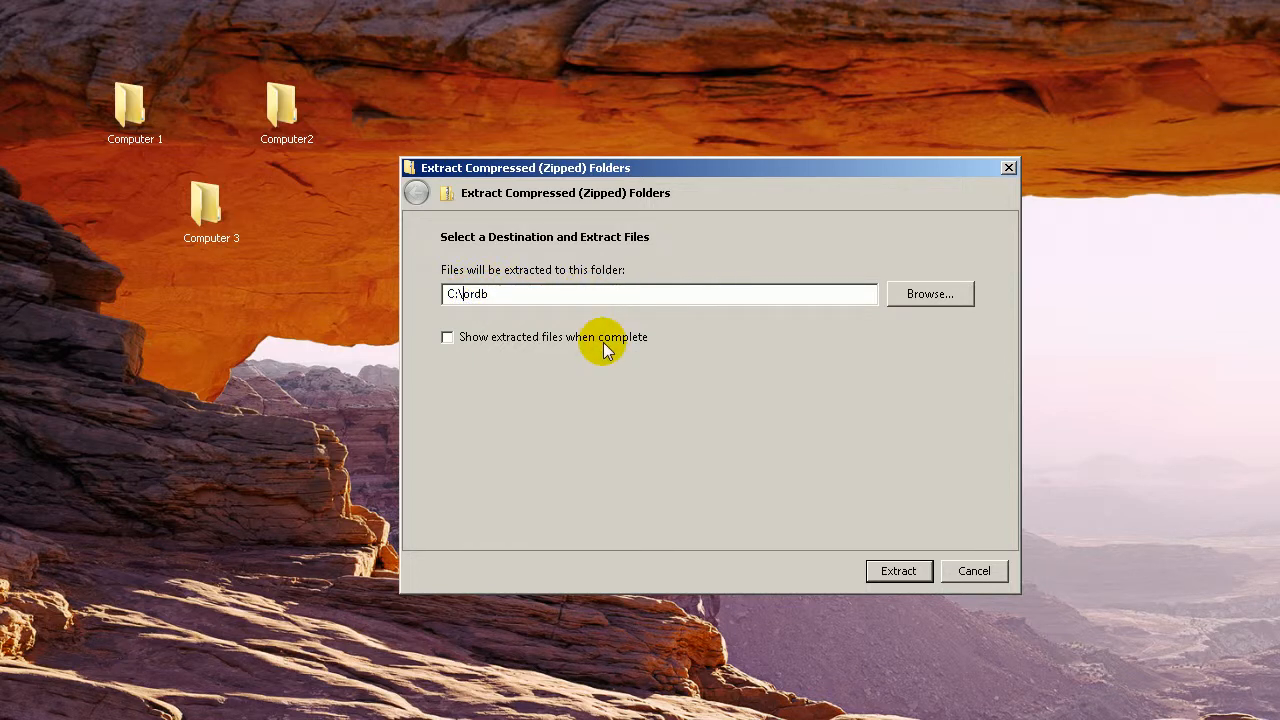
pyautogui.click(900, 571)
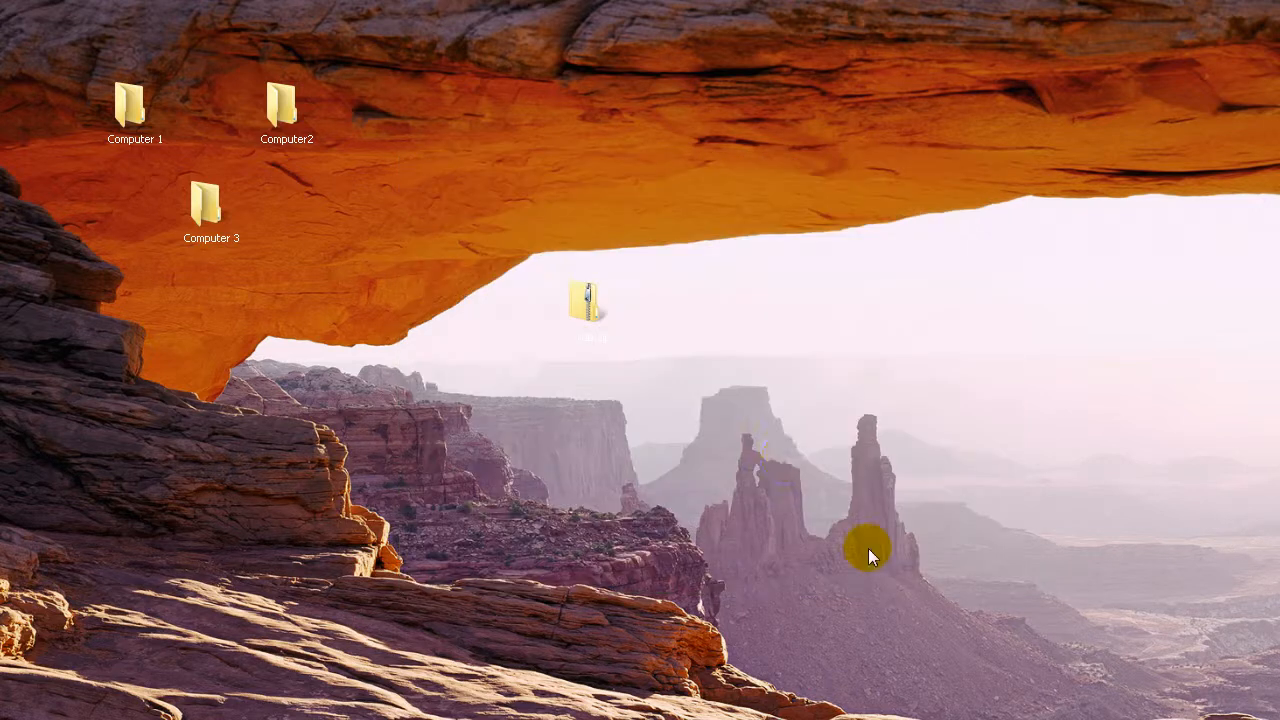
# - Browse to Local Disk (C:) and open the extracted ordb folder
pyautogui.click(1, 718)
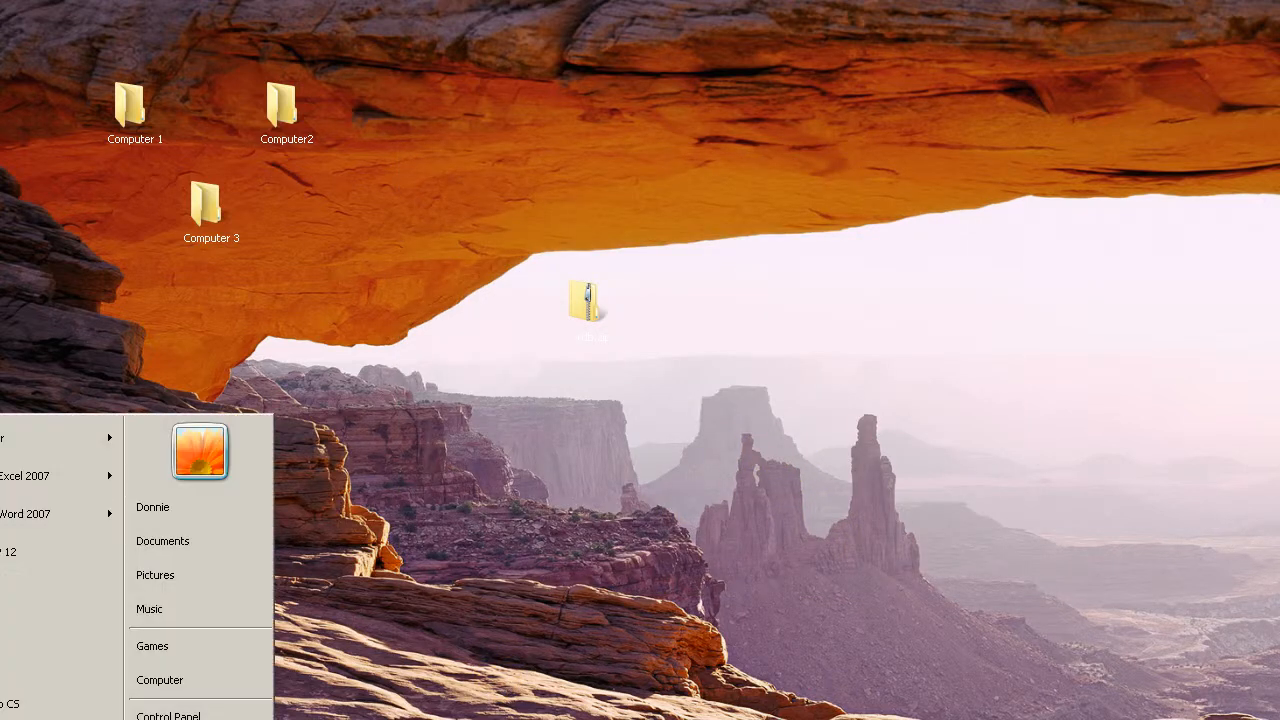
pyautogui.click(150, 680)
pyautogui.doubleClick(500, 268)
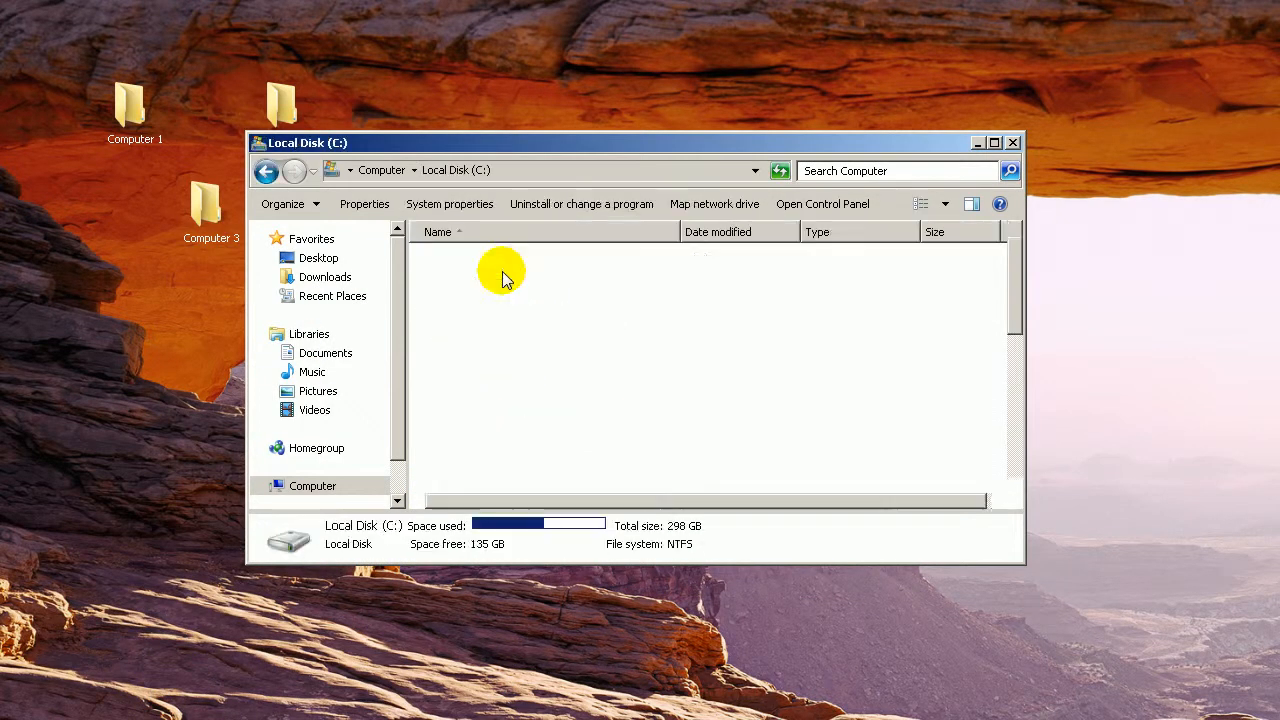
pyautogui.scroll(-5, 530, 420)
pyautogui.scroll(1, 457, 371)
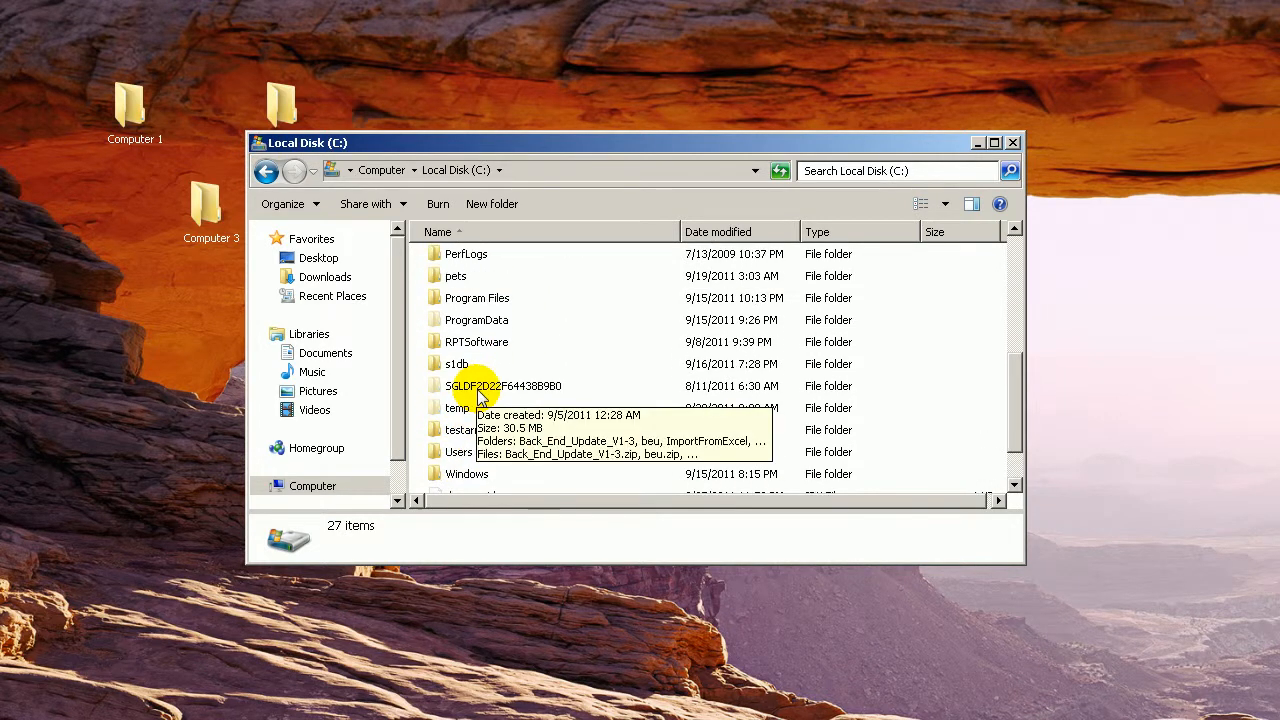
pyautogui.scroll(-1, 480, 400)
pyautogui.scroll(3, 480, 400)
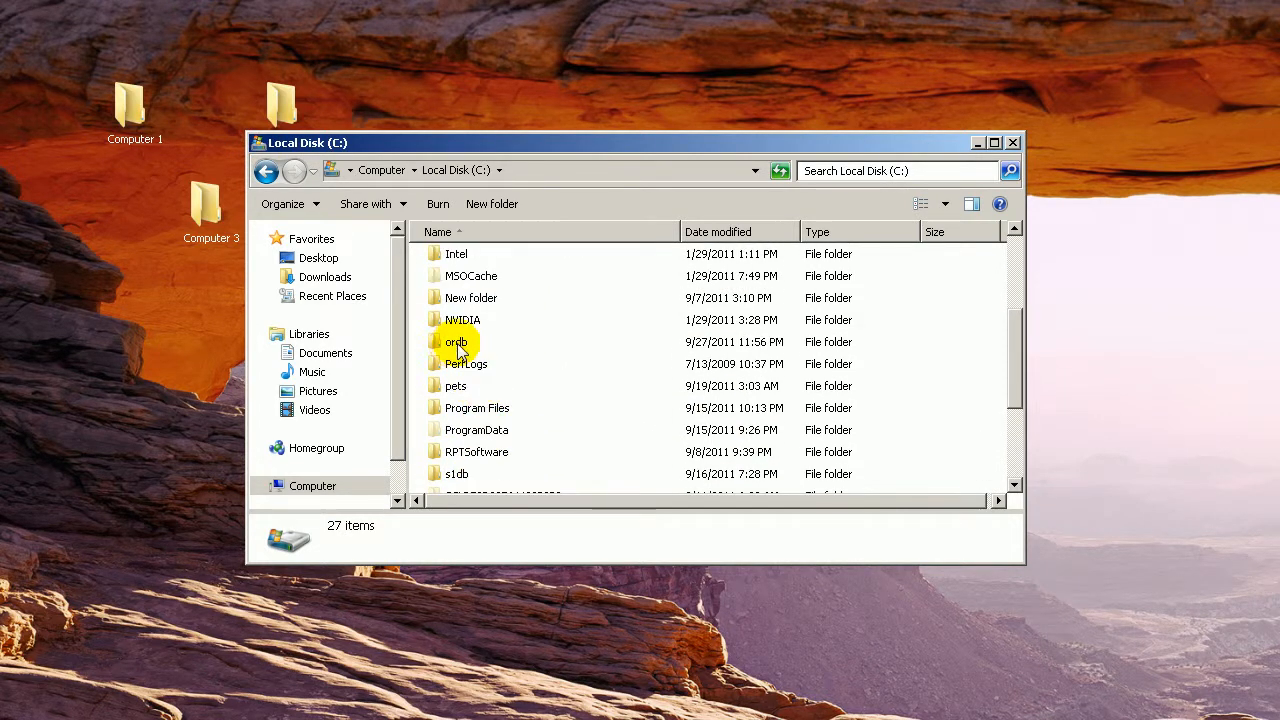
pyautogui.doubleClick(457, 343)
# - Shrink the ordb window and arrange it and the ordb.zip icon so that all desktop icons are uncovered
pyautogui.moveTo(522, 149); pyautogui.dragTo(723, 163)
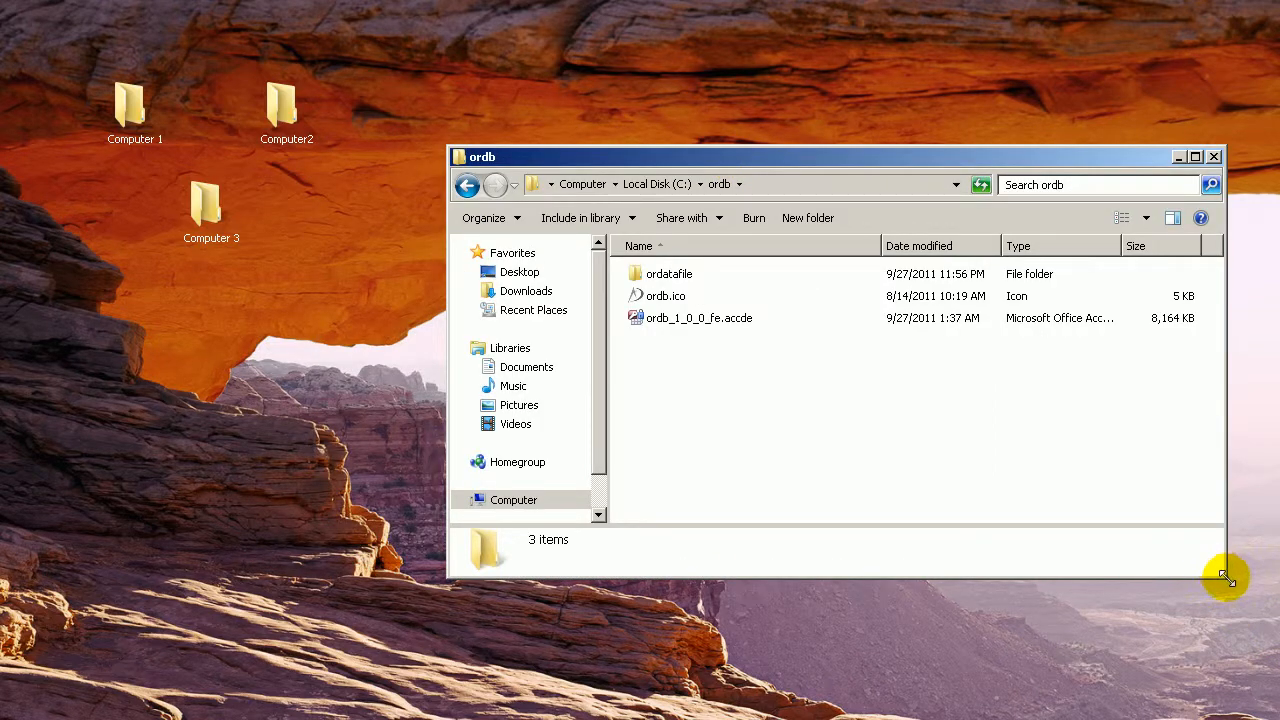
pyautogui.moveTo(1223, 573); pyautogui.dragTo(1128, 533)
pyautogui.moveTo(761, 166); pyautogui.dragTo(851, 156)
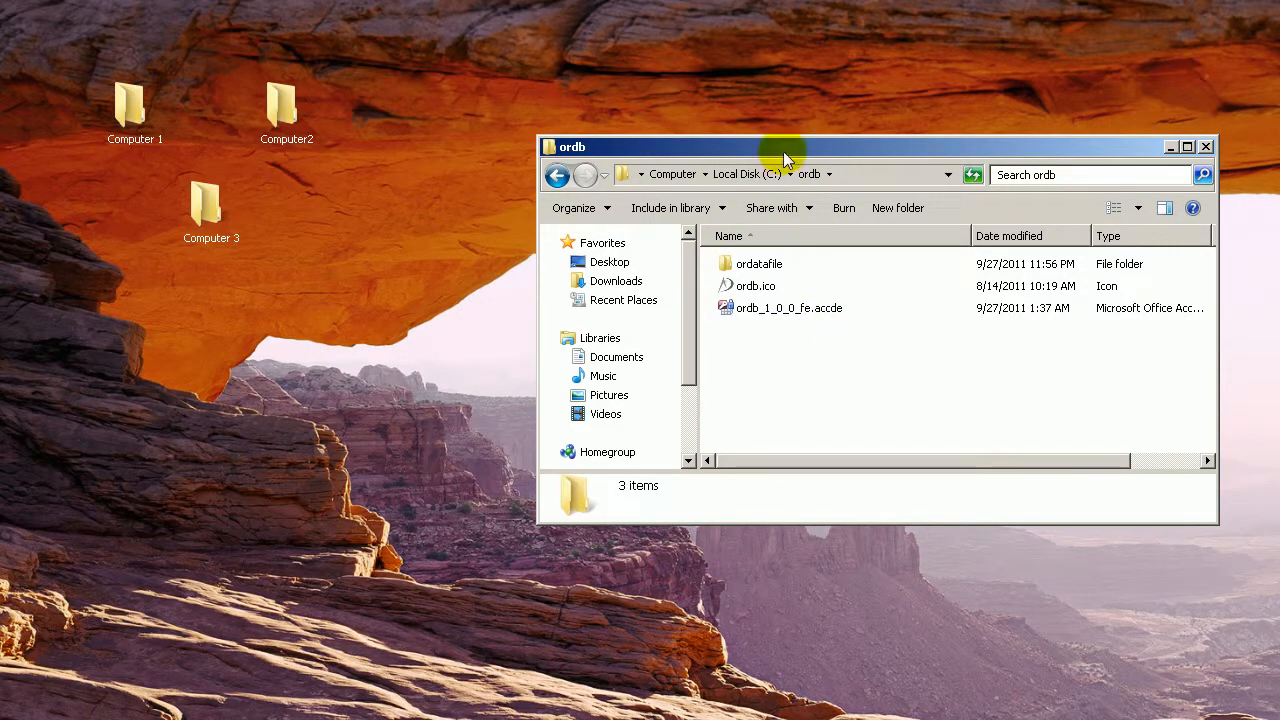
pyautogui.moveTo(776, 147); pyautogui.dragTo(670, 392)
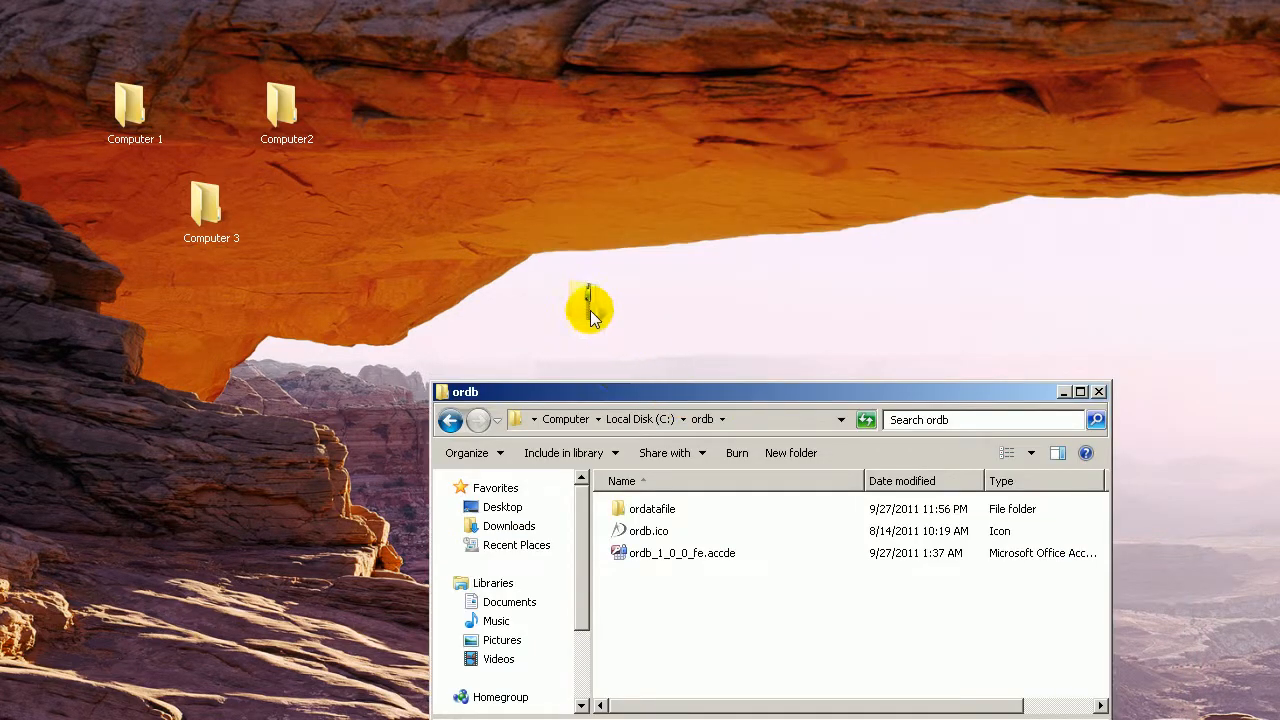
pyautogui.moveTo(586, 306); pyautogui.dragTo(580, 205)
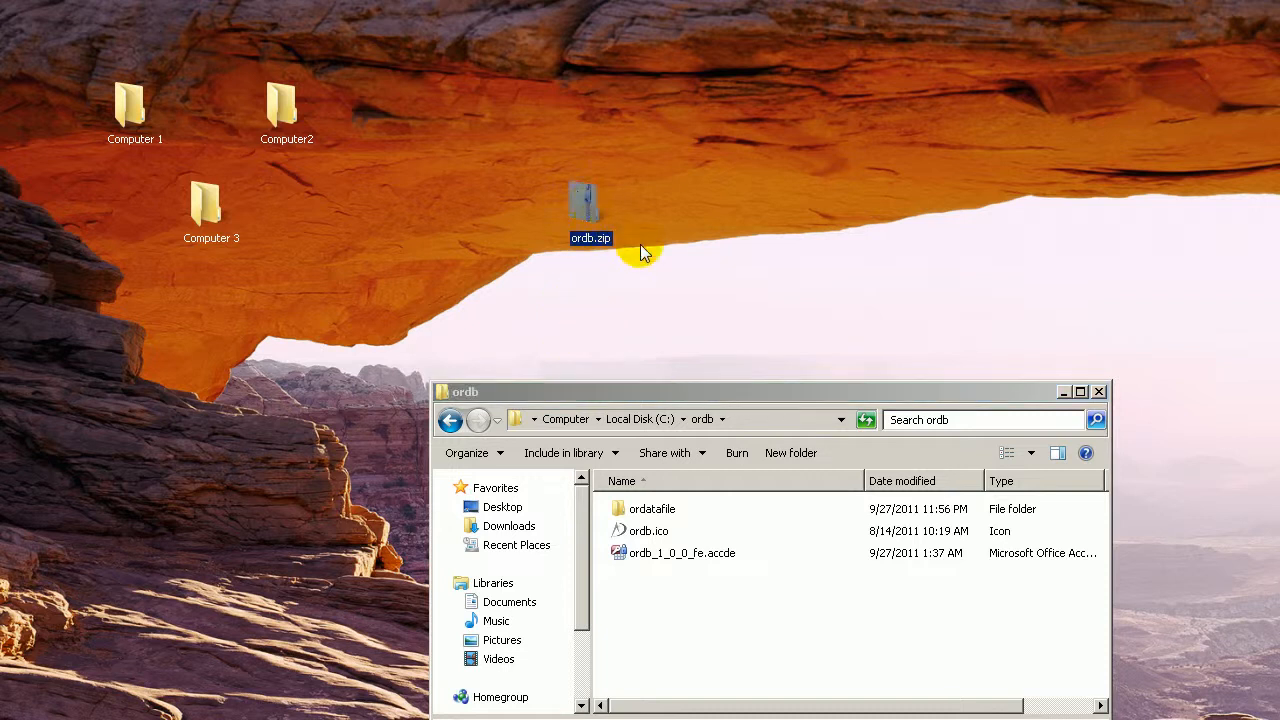
pyautogui.click(669, 297)
pyautogui.click(130, 110)
pyautogui.click(275, 112)
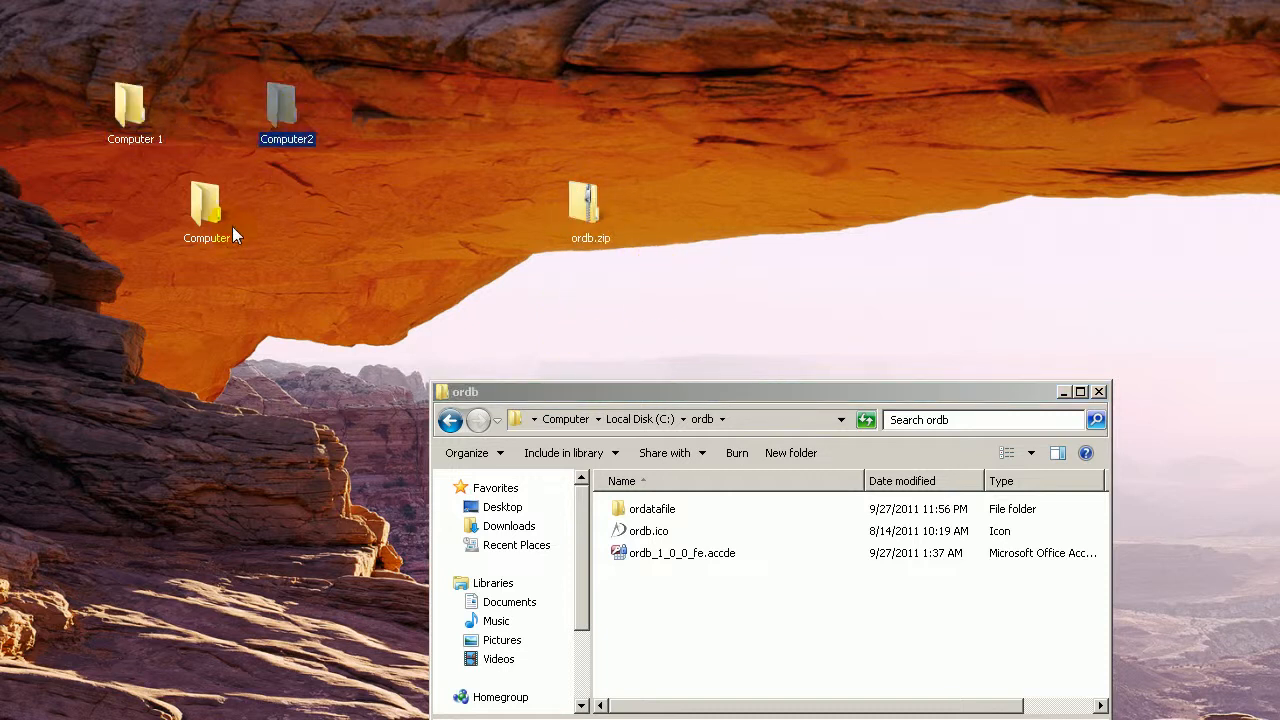
pyautogui.click(210, 225)
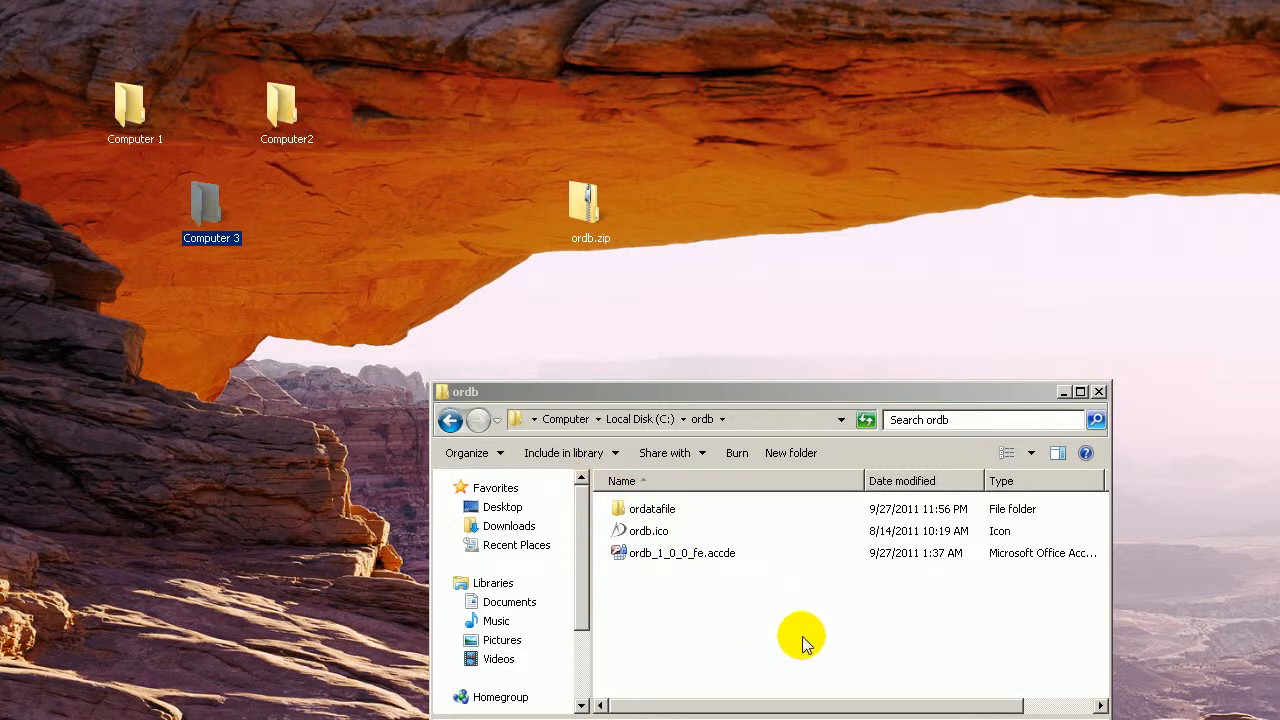
pyautogui.click(591, 230)
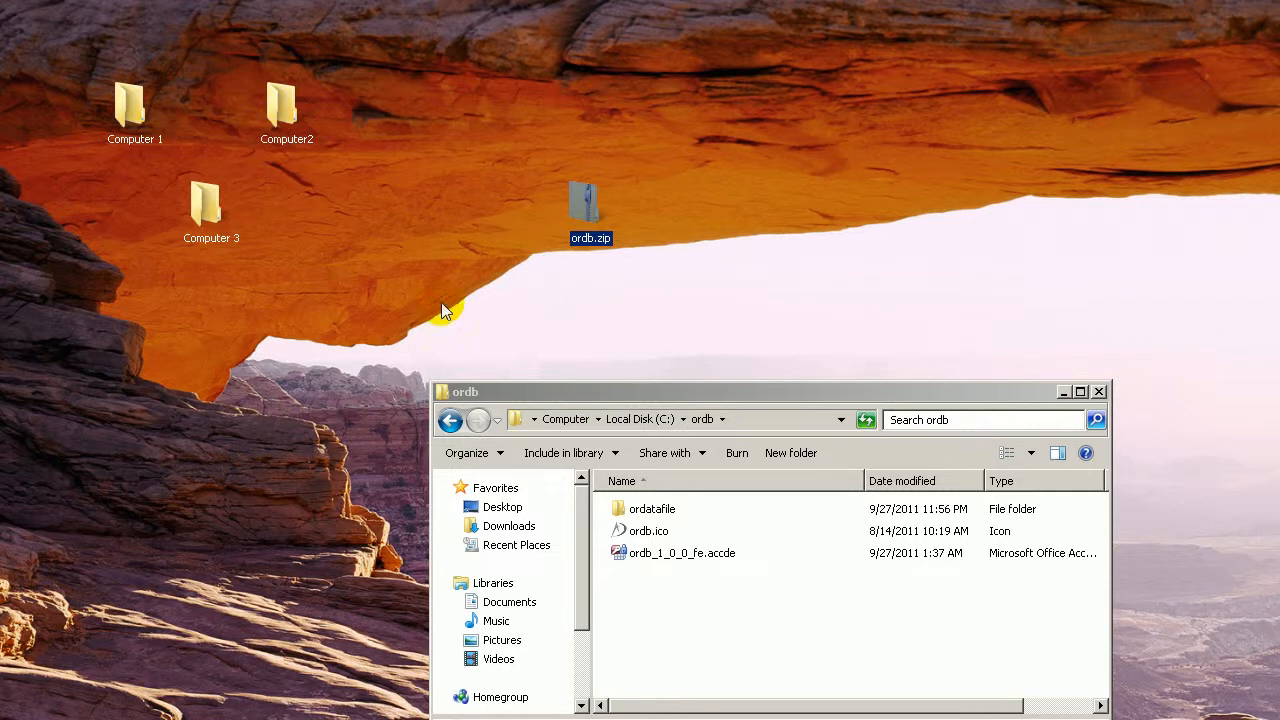
pyautogui.rightClick(585, 203)
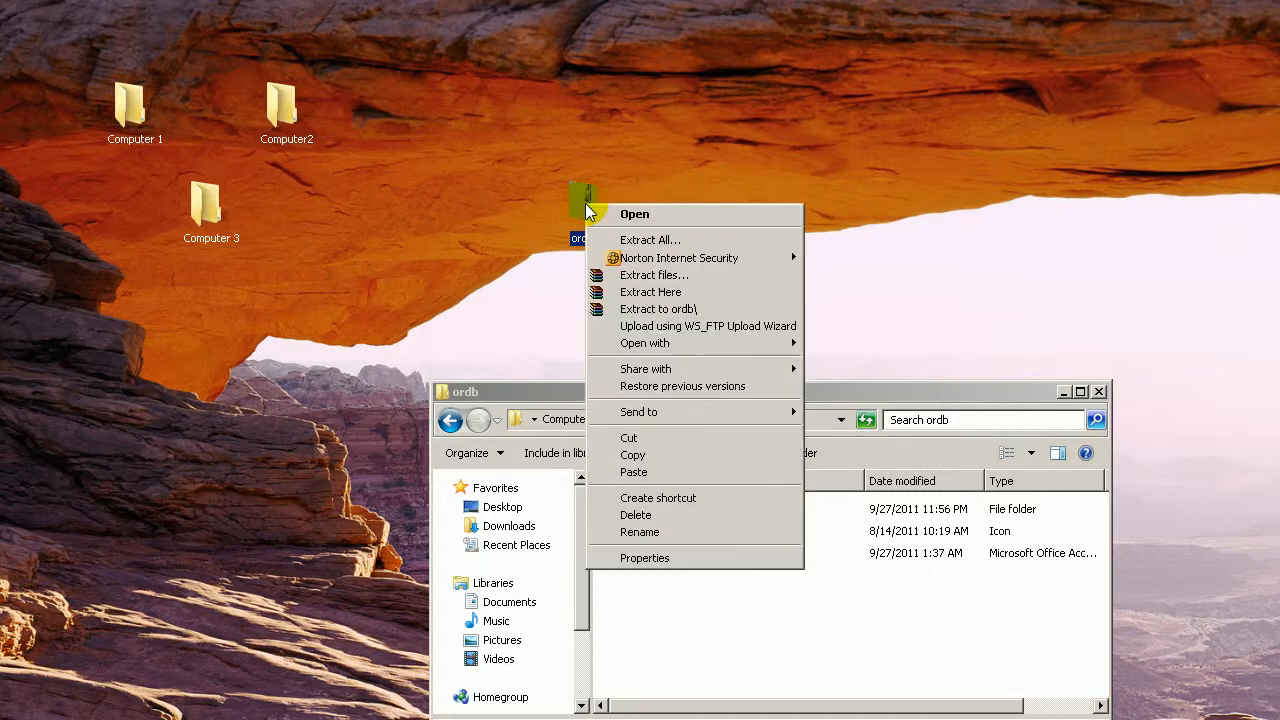
pyautogui.click(632, 241)
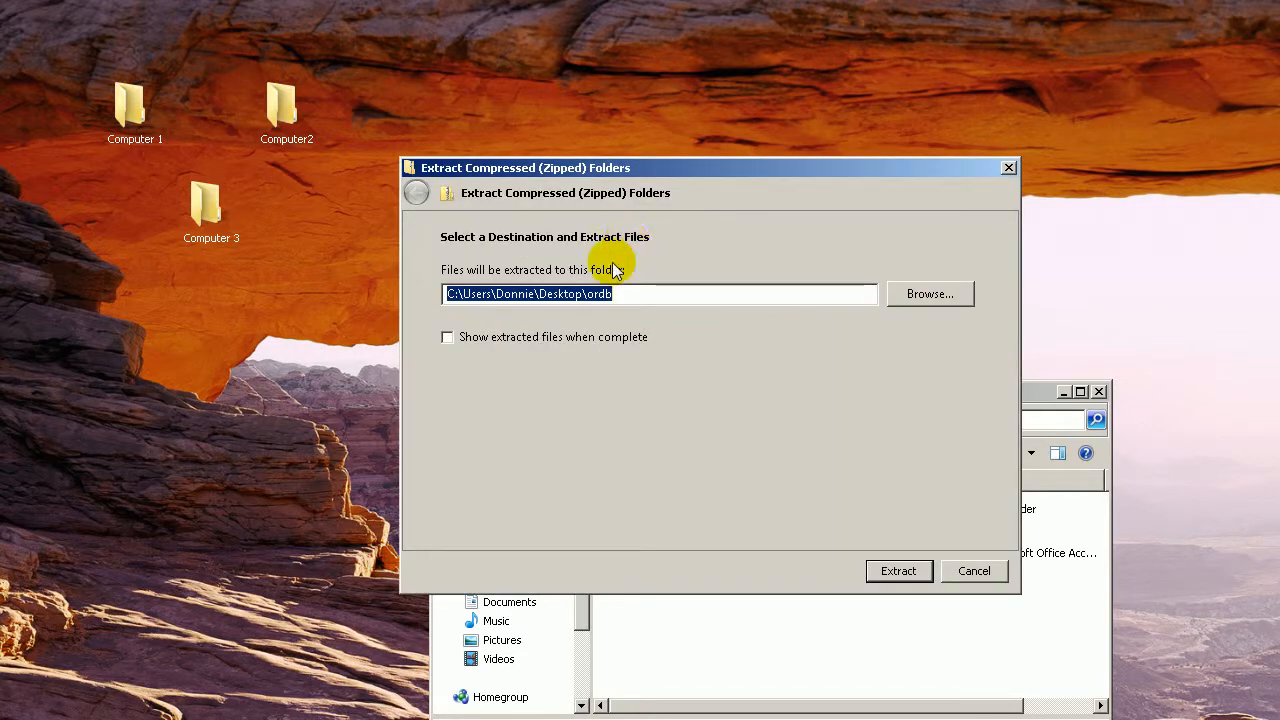
pyautogui.click(920, 293)
pyautogui.click(745, 538)
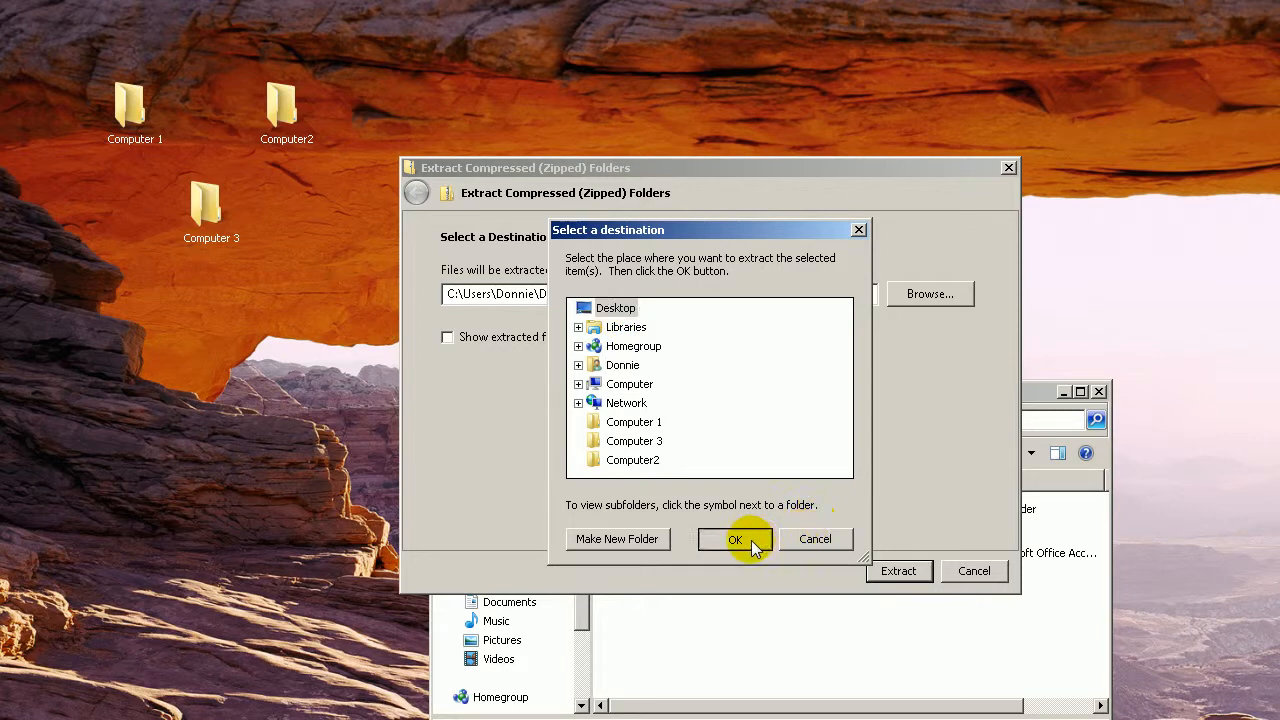
pyautogui.click(900, 571)
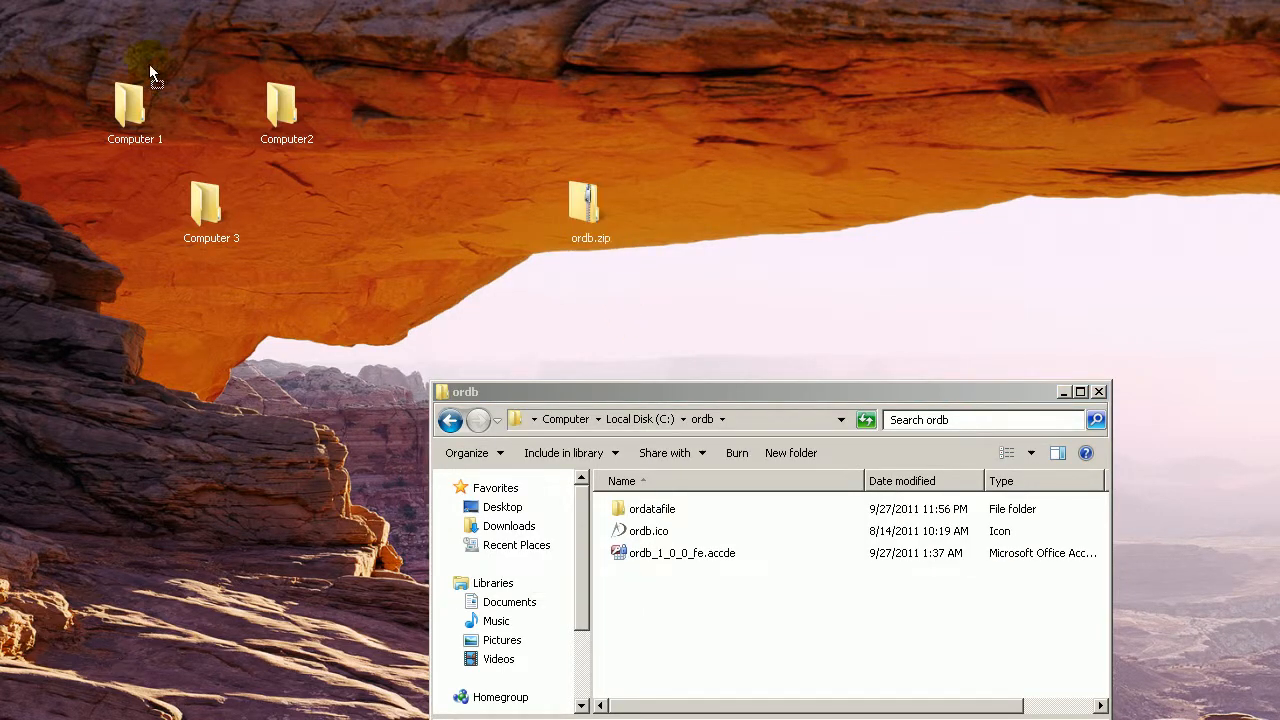
# - Copy the ordatafile folder, ordb.ico and ordb_1_0_0_fe.accde into Computer2, Computer 1 and Computer 3, and check Computer2's contents
pyautogui.moveTo(149, 64); pyautogui.dragTo(269, 101)
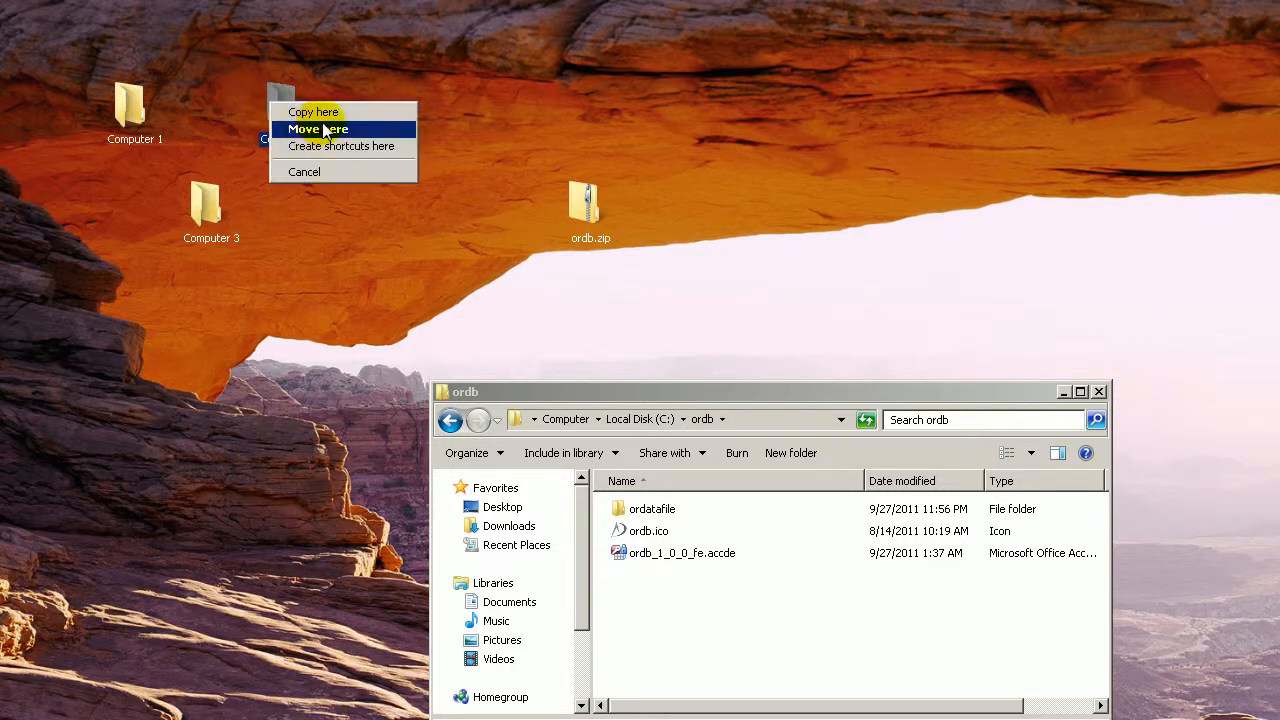
pyautogui.click(330, 114)
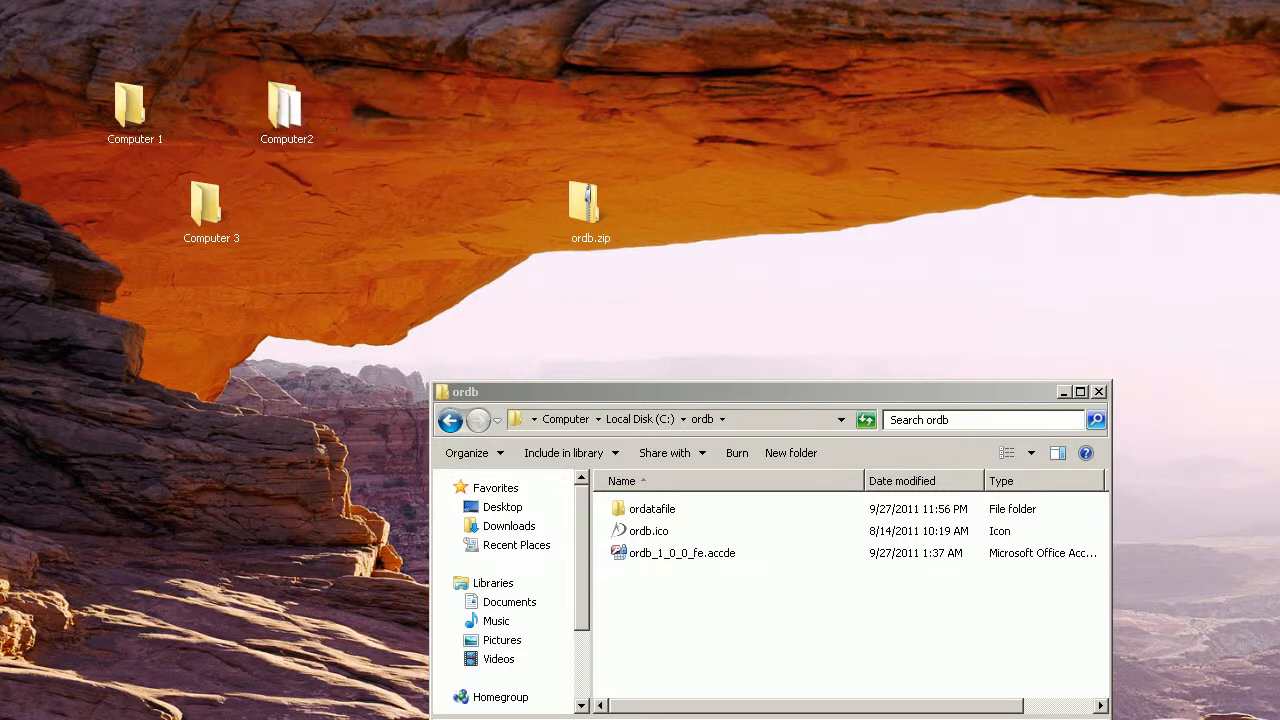
pyautogui.moveTo(127, 96); pyautogui.dragTo(146, 106)
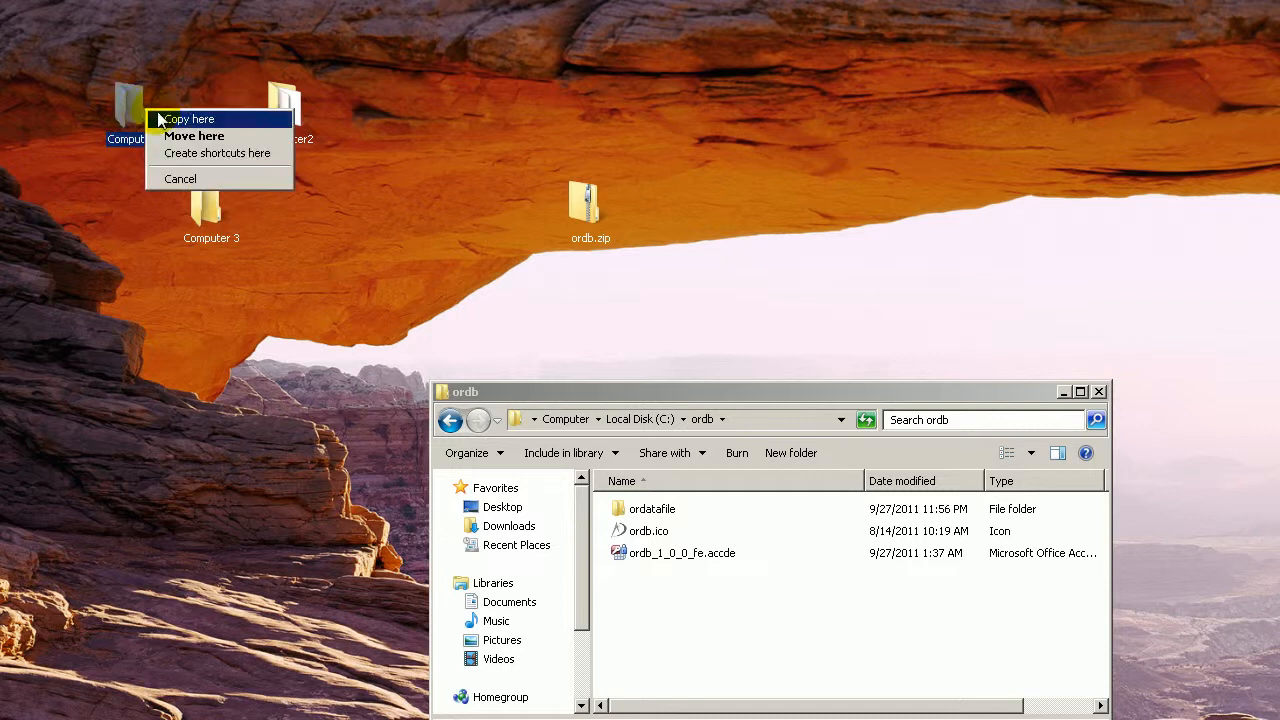
pyautogui.click(178, 117)
pyautogui.moveTo(117, 190); pyautogui.dragTo(206, 212)
pyautogui.click(228, 220)
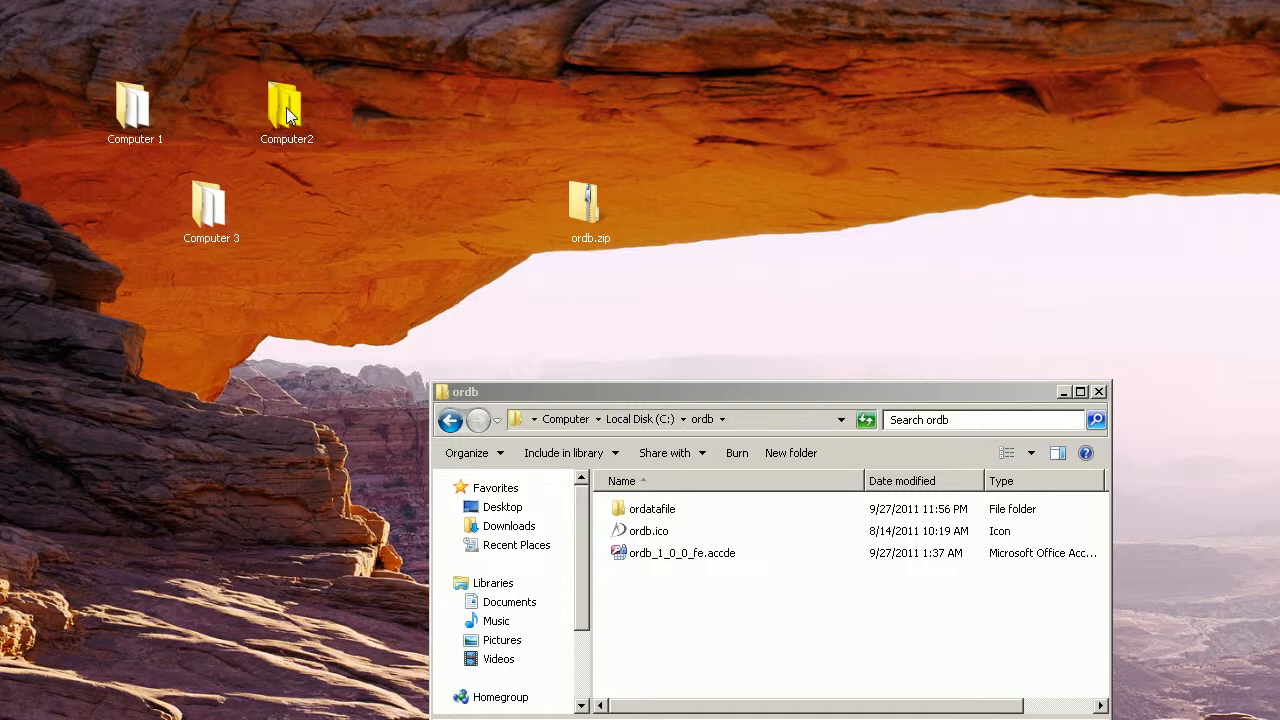
pyautogui.doubleClick(286, 107)
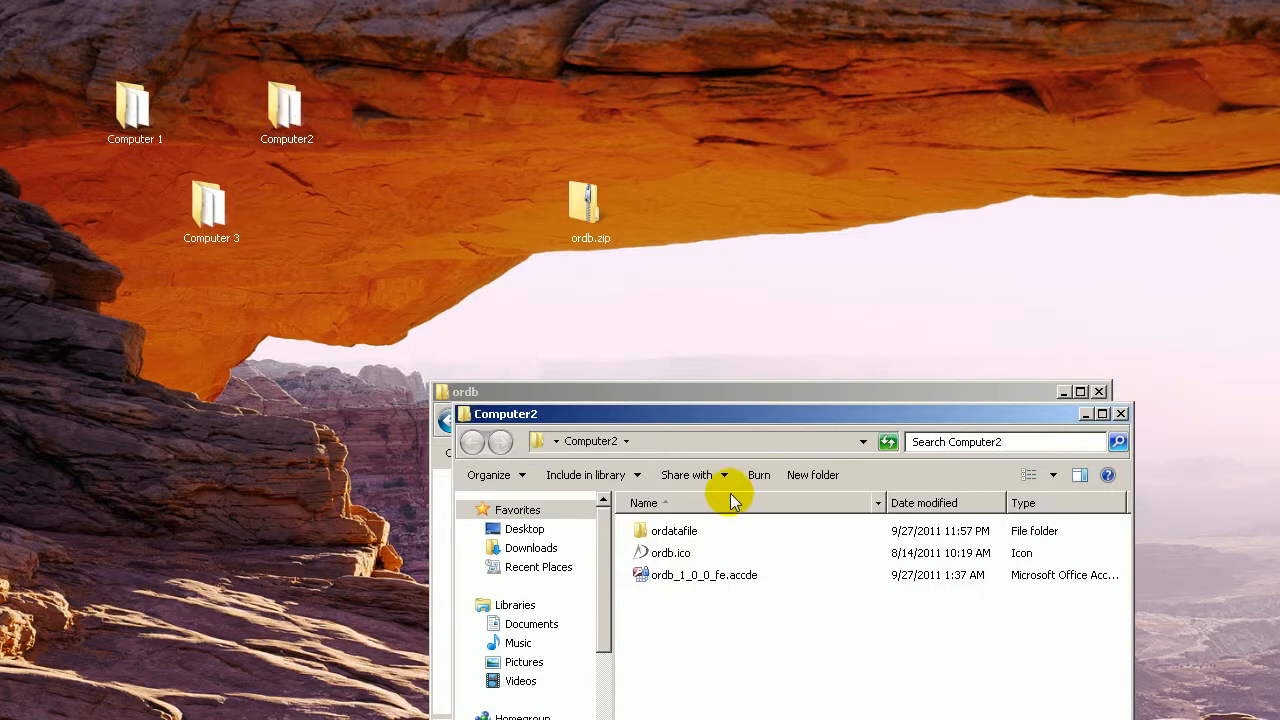
pyautogui.click(1122, 414)
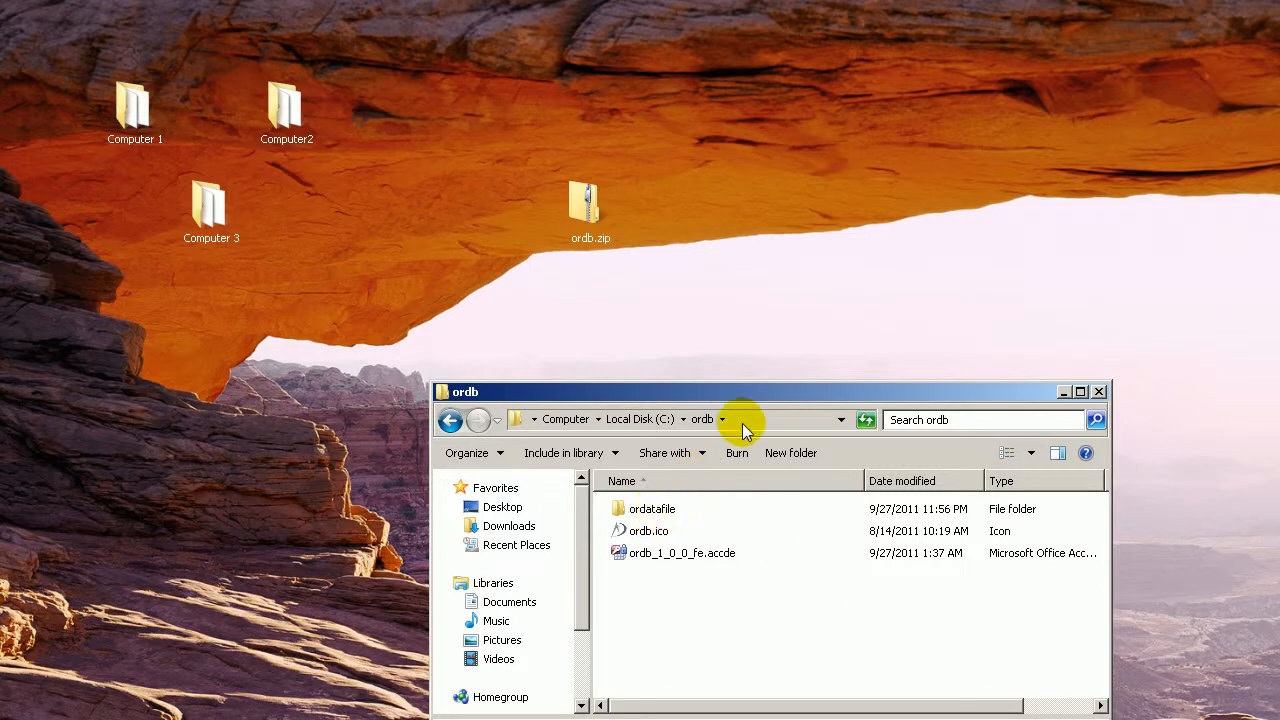
# - Open the ordatafile folder inside C:\ordb and create a new desktop folder named Shared Drive
pyautogui.moveTo(740, 394); pyautogui.dragTo(701, 330)
pyautogui.doubleClick(640, 445)
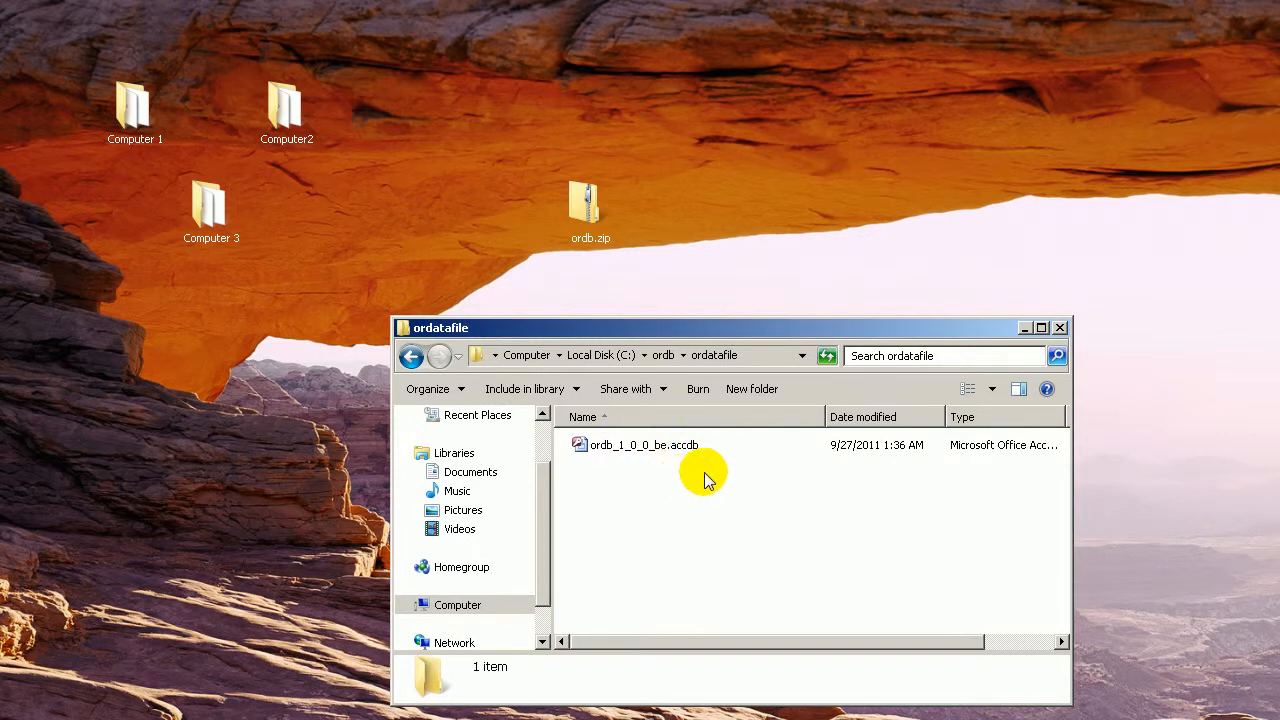
pyautogui.rightClick(480, 93)
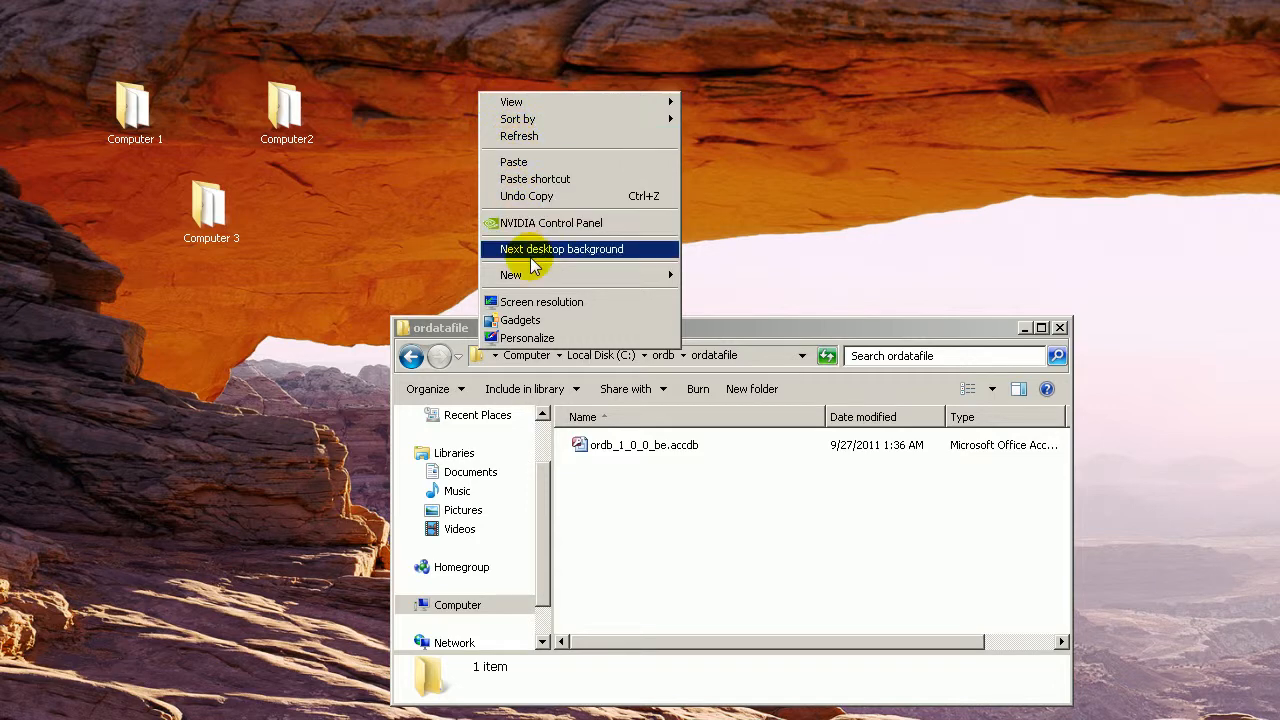
pyautogui.moveTo(523, 274)
pyautogui.click(695, 275)
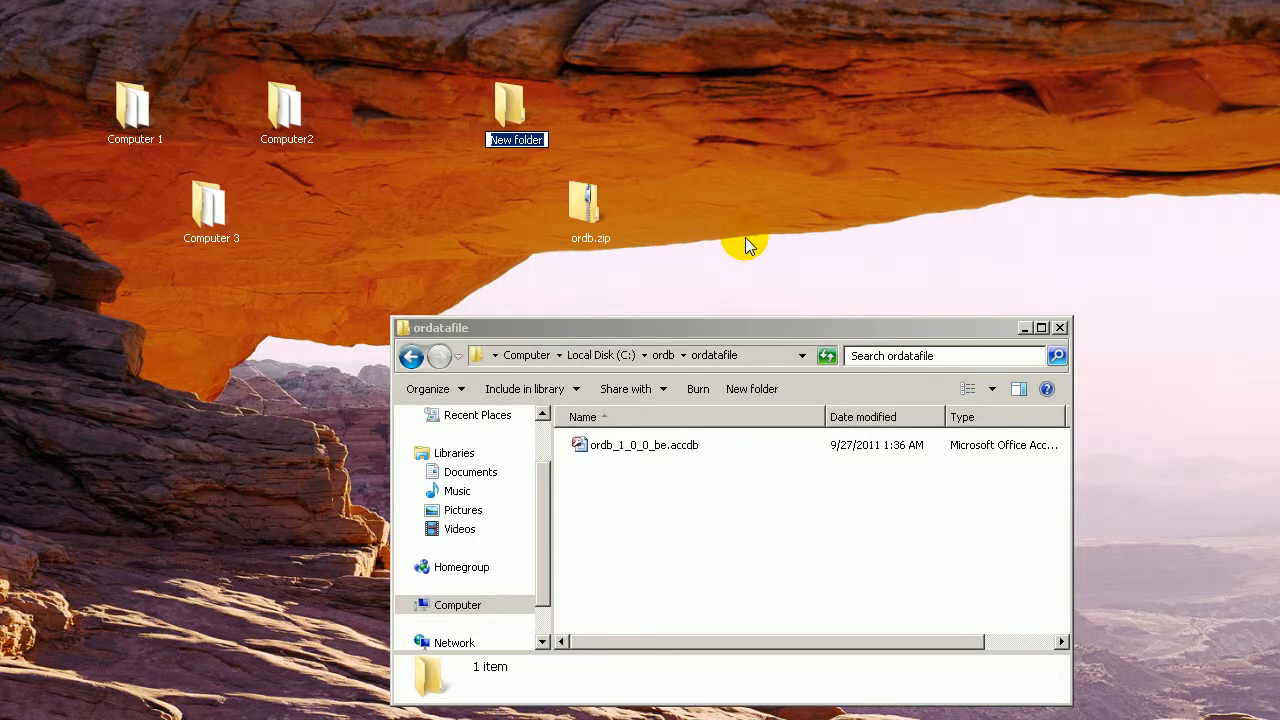
pyautogui.write('Shared Drive')
pyautogui.press('Return')
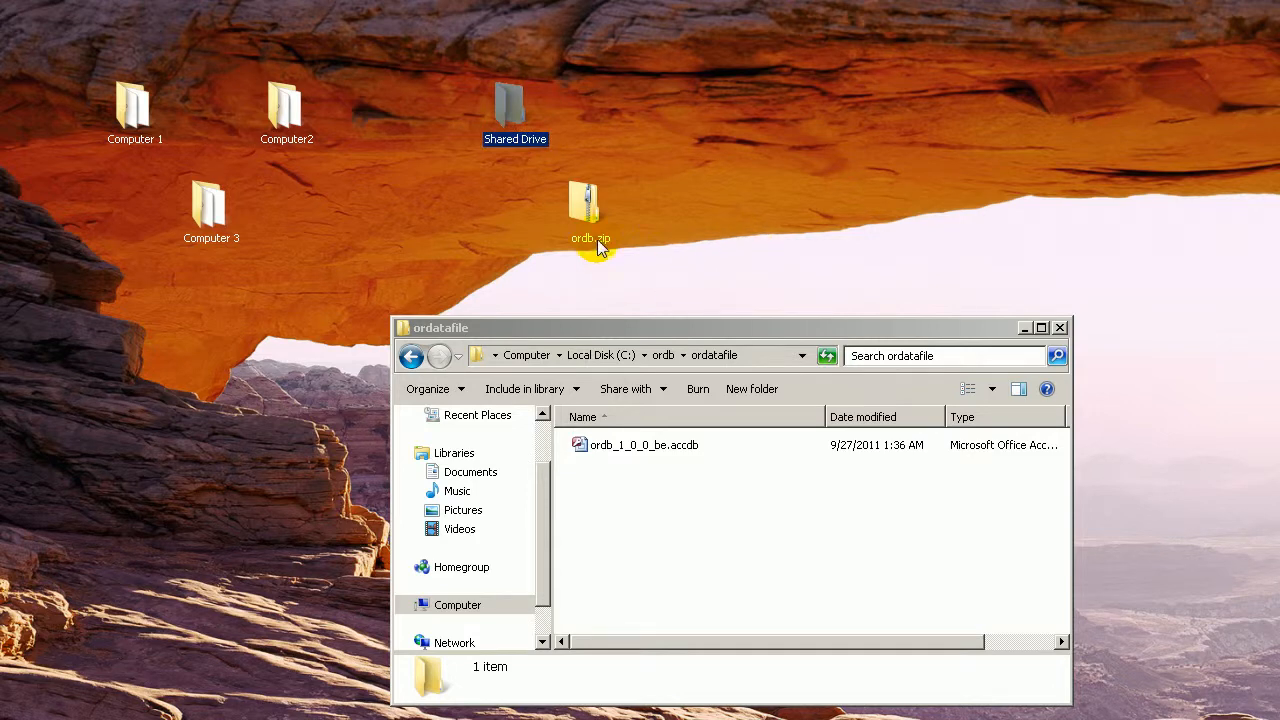
# - Open the Shared Drive folder and move ordb_1_0_0_be.accdb into it from C:\ordb\ordatafile
pyautogui.press('Return')
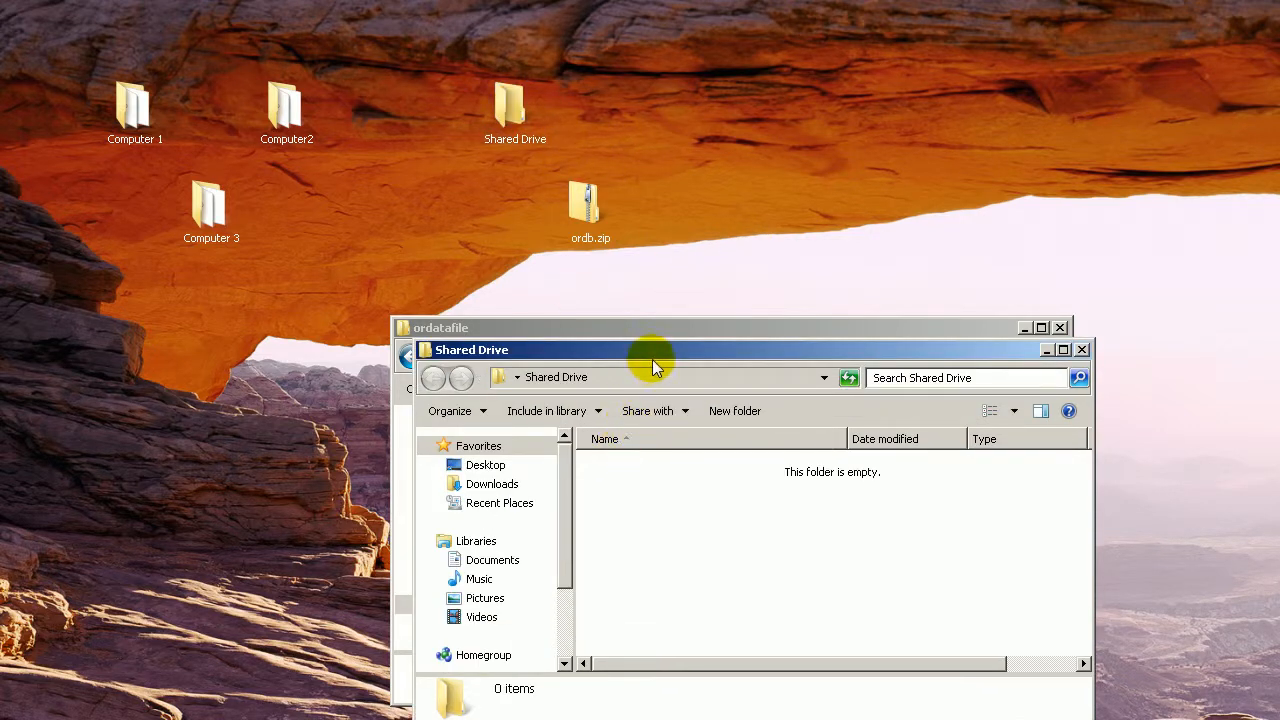
pyautogui.moveTo(655, 367); pyautogui.dragTo(617, 0)
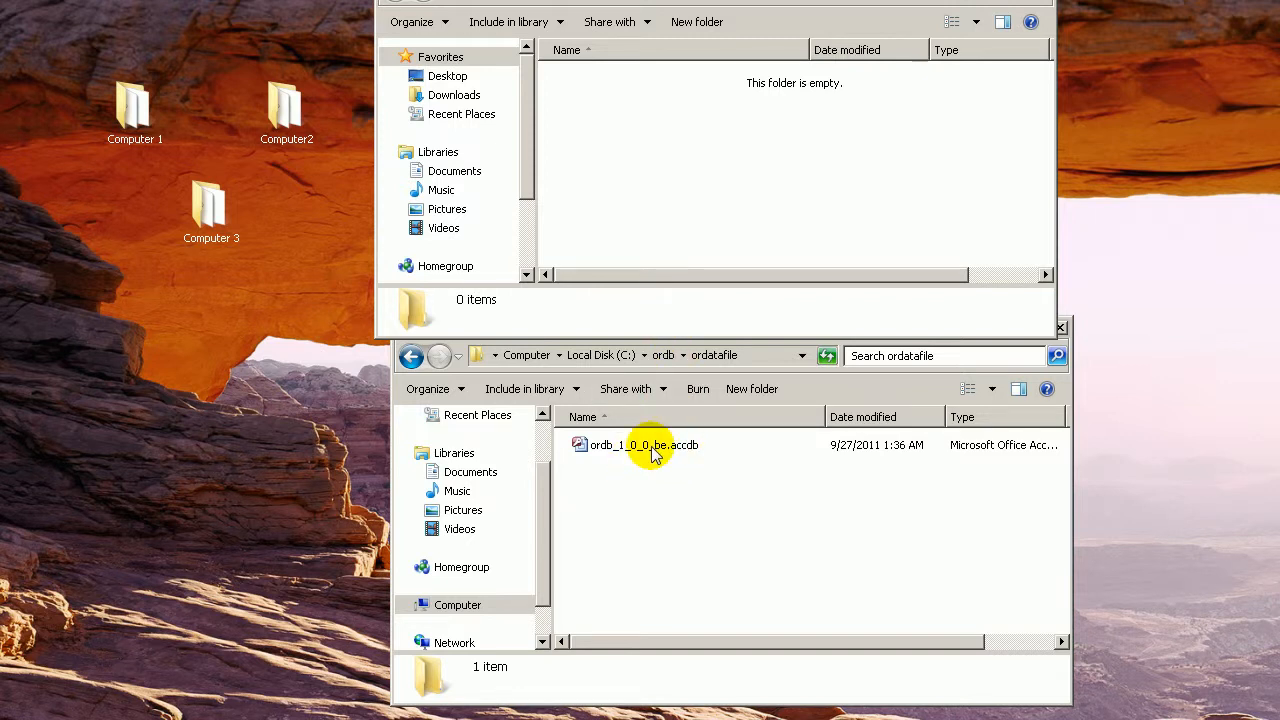
pyautogui.moveTo(648, 452); pyautogui.dragTo(686, 146)
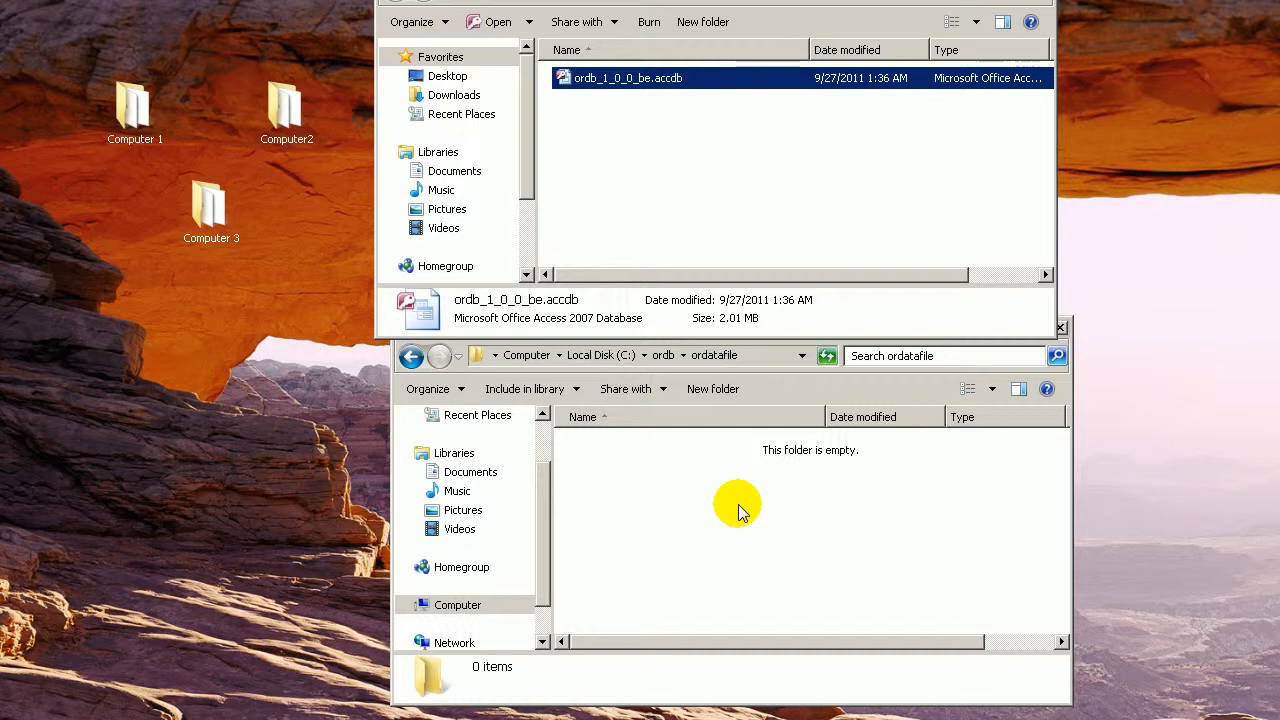
pyautogui.click(771, 445)
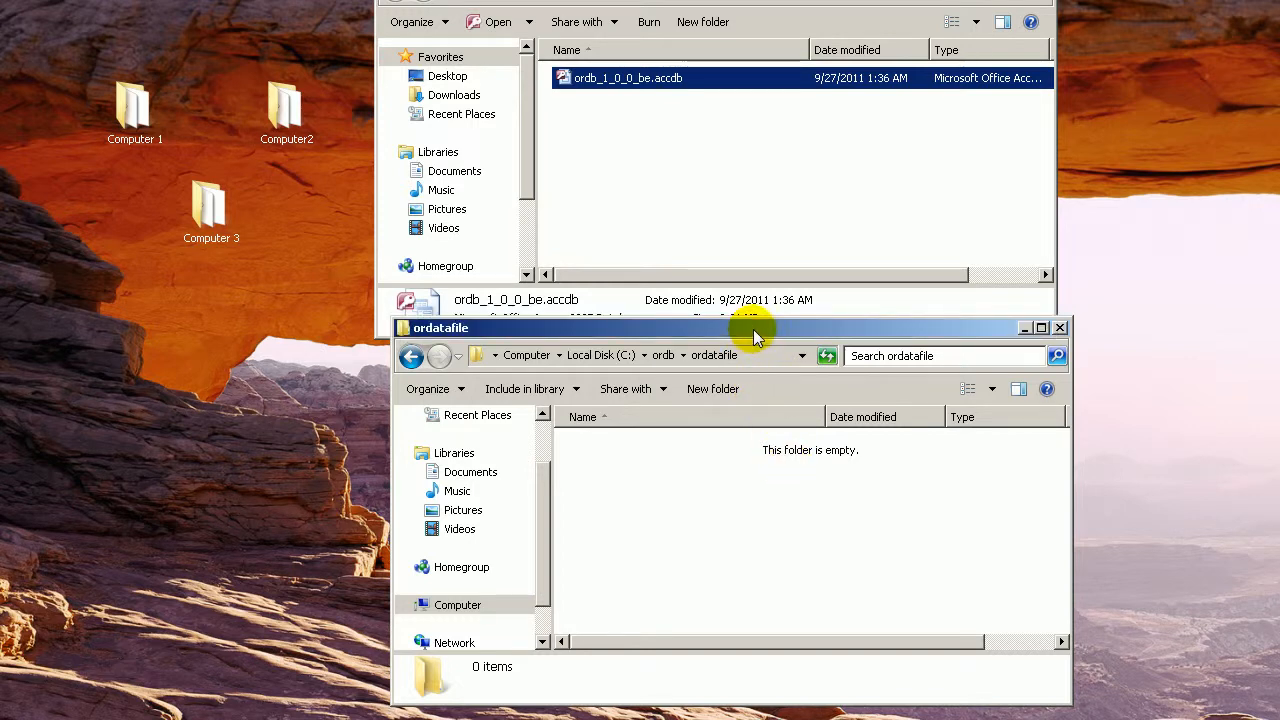
# - Move the ordatafile folder from C:\ordb into Shared Drive, arranging the two folder windows apart
pyautogui.moveTo(755, 337); pyautogui.dragTo(740, 413)
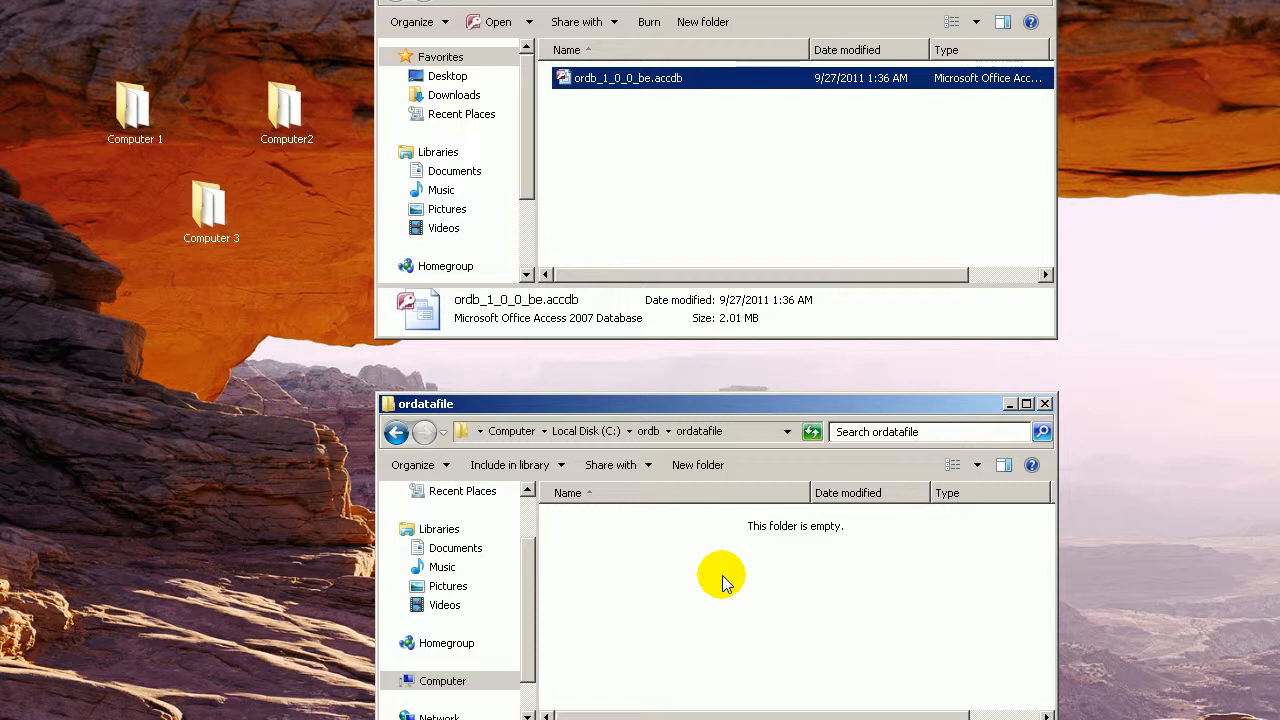
pyautogui.click(648, 431)
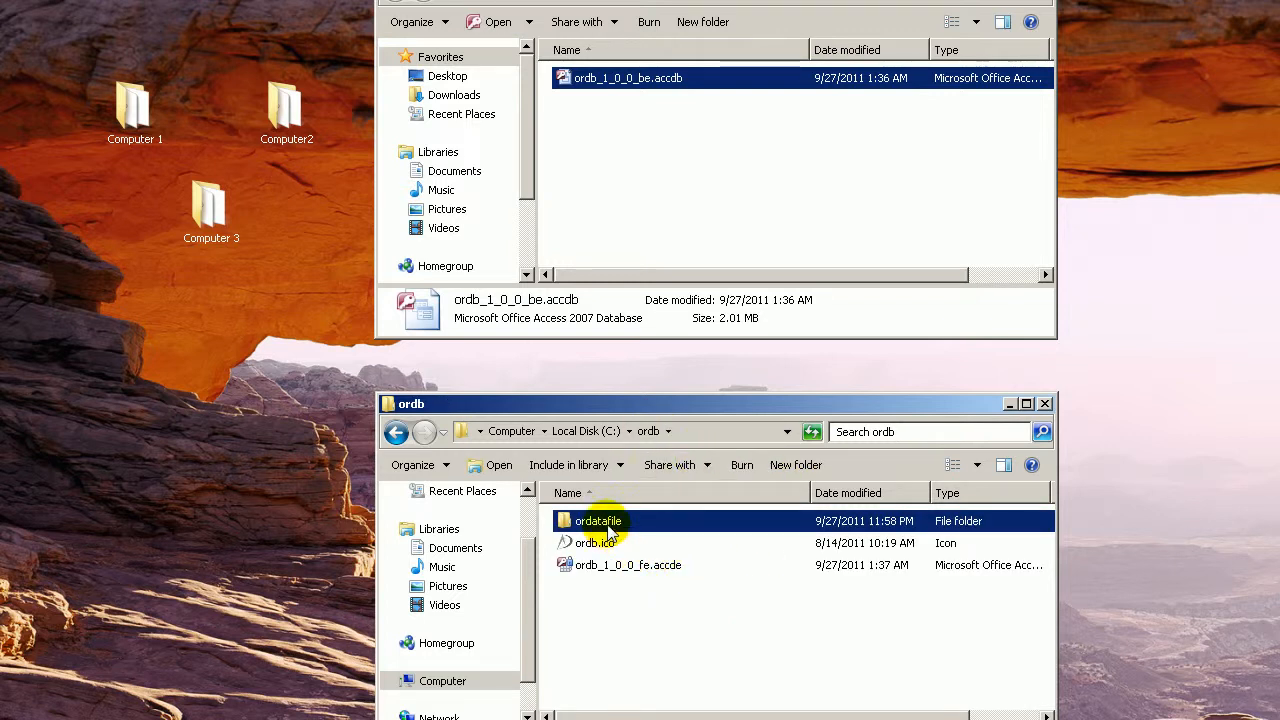
pyautogui.click(639, 605)
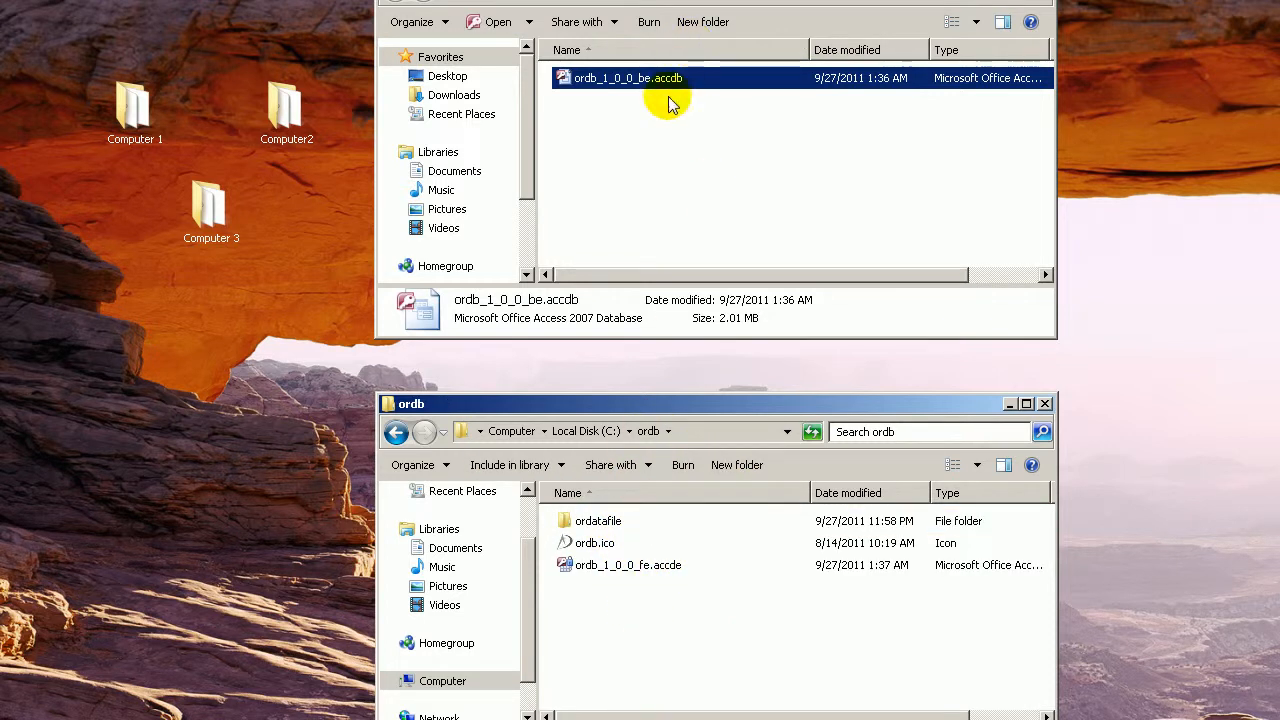
pyautogui.moveTo(670, 105); pyautogui.dragTo(620, 143)
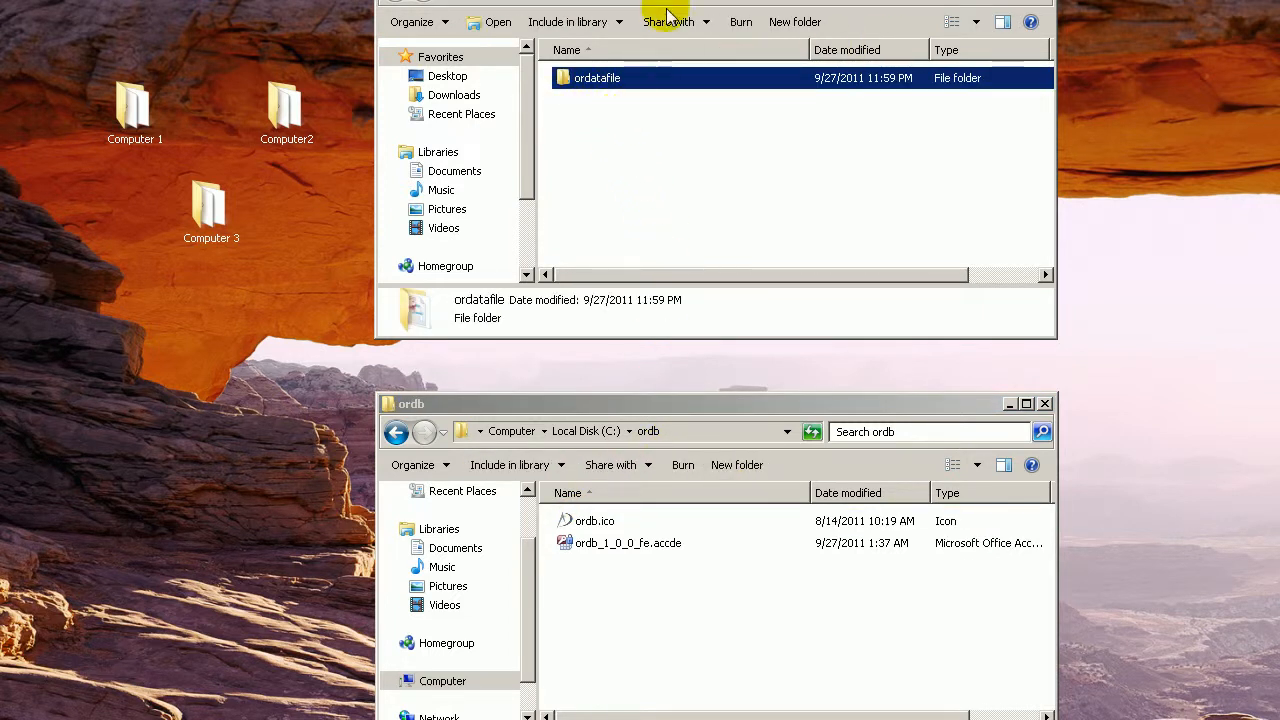
pyautogui.moveTo(668, 0); pyautogui.dragTo(671, 0)
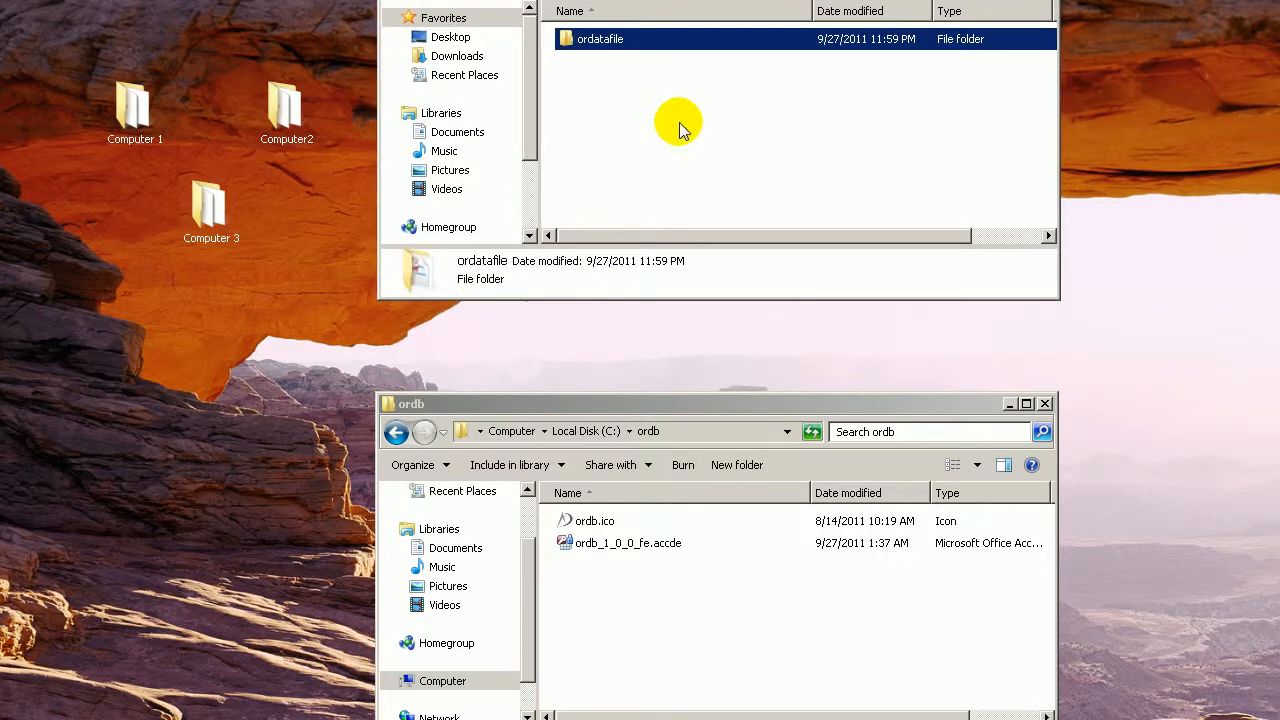
pyautogui.click(678, 122)
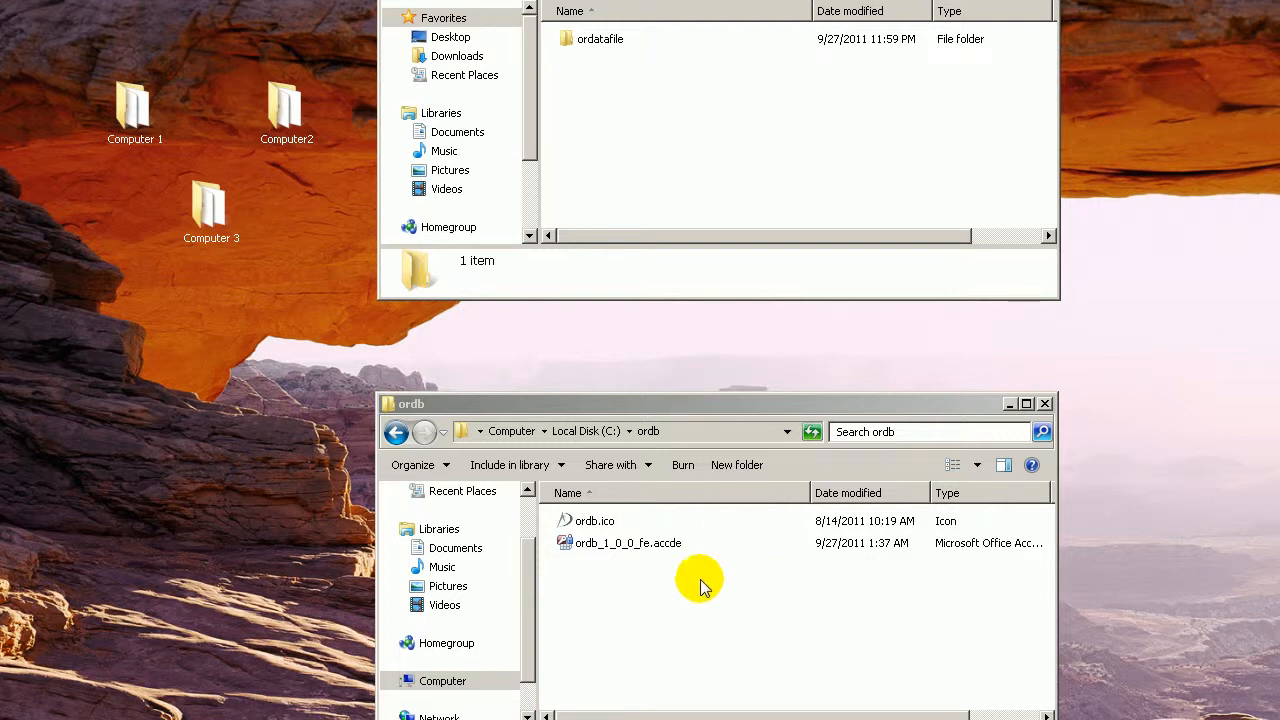
# - Examine ordb.ico and ordb_1_0_0_fe.accde in C:\ordb and the contents of Shared Drive's ordatafile folder
pyautogui.click(597, 524)
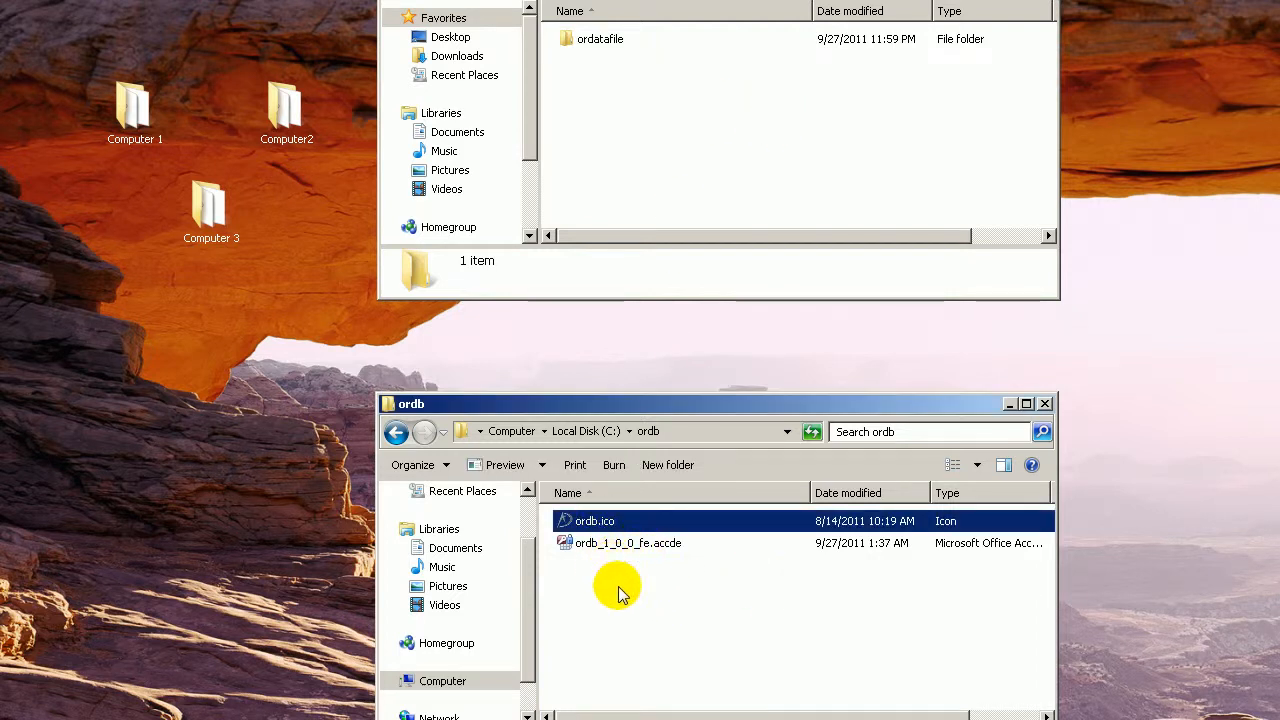
pyautogui.click(616, 585)
pyautogui.click(622, 545)
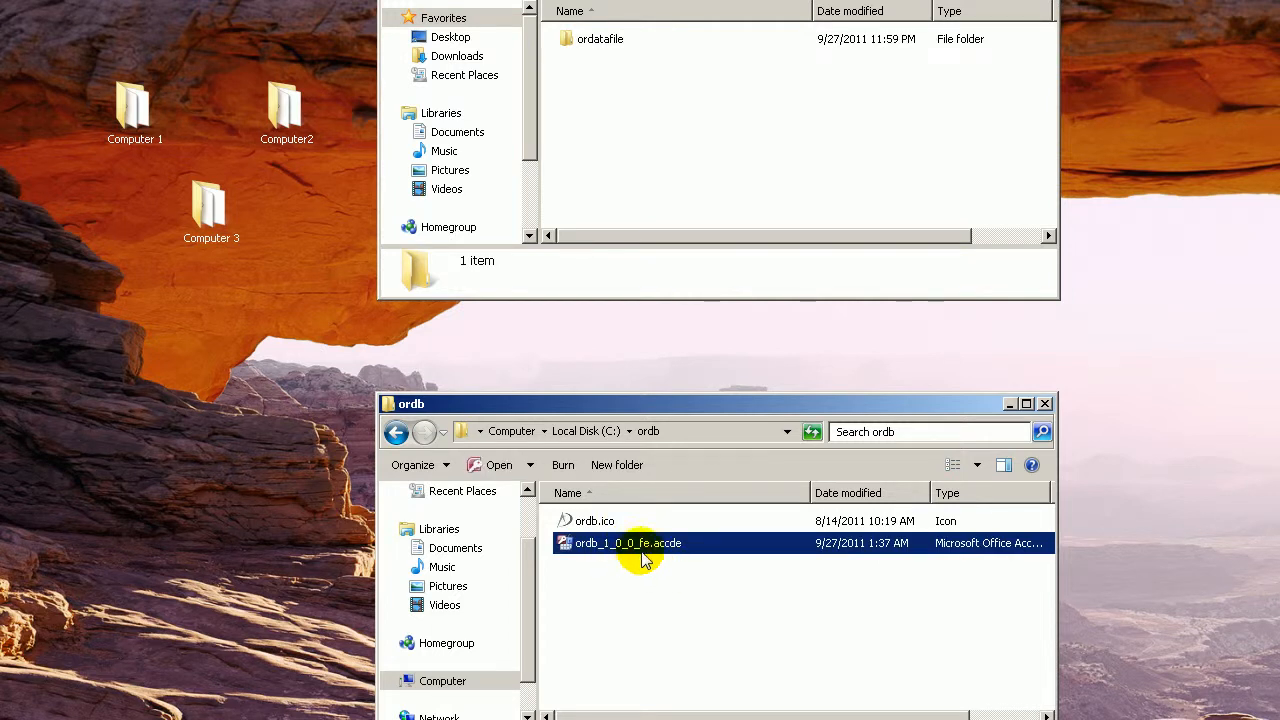
pyautogui.doubleClick(595, 44)
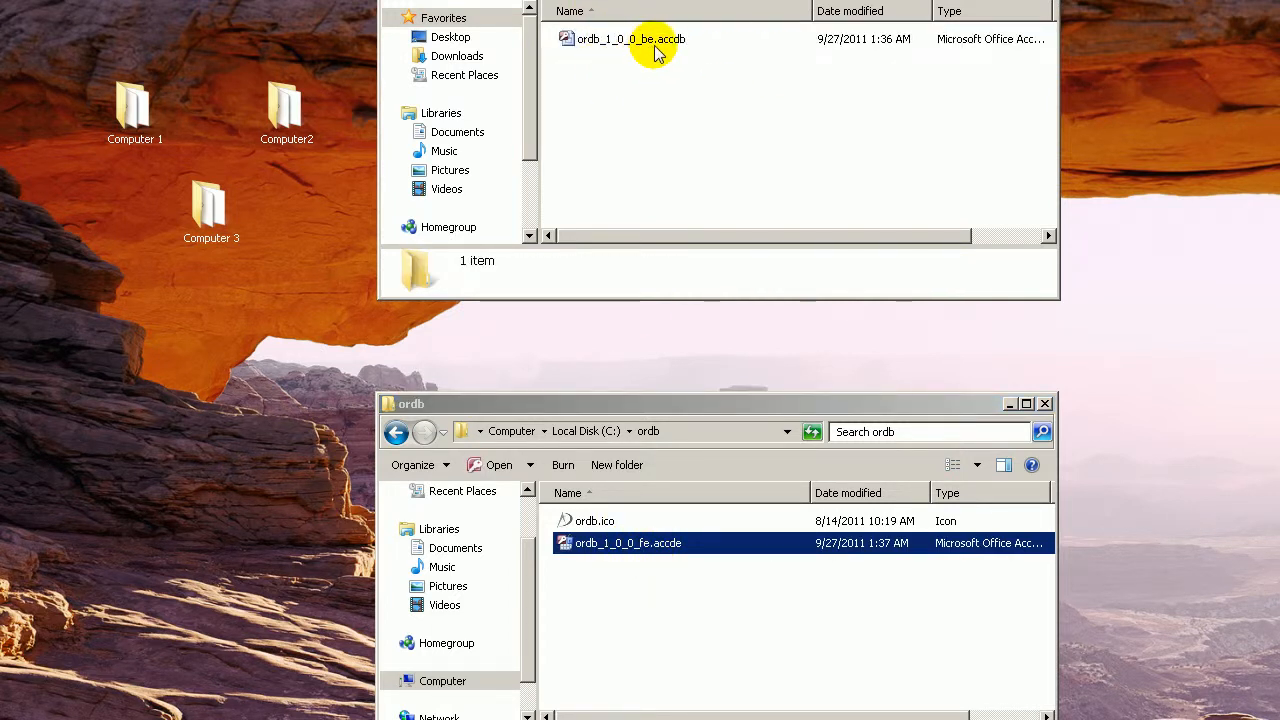
pyautogui.press('BackSpace')
pyautogui.click(694, 586)
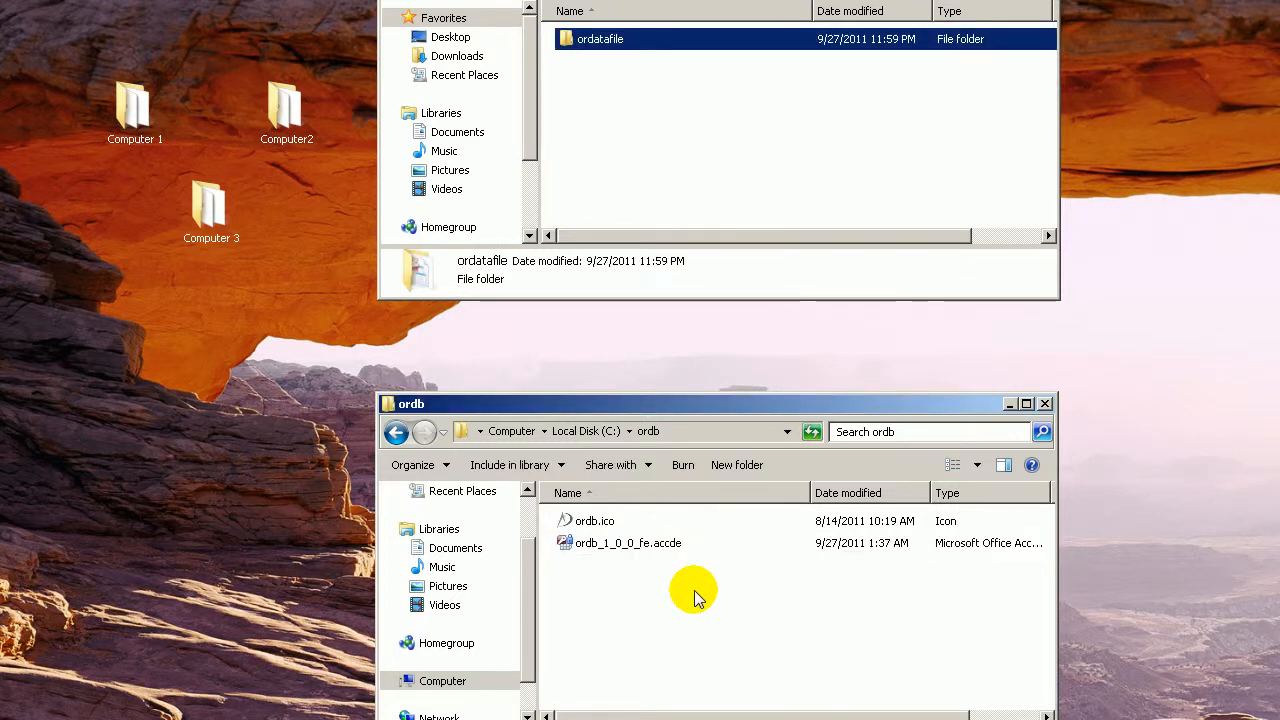
# - Open Computer 3, check inside its ordatafile folder and delete that folder
pyautogui.doubleClick(207, 216)
pyautogui.doubleClick(620, 60)
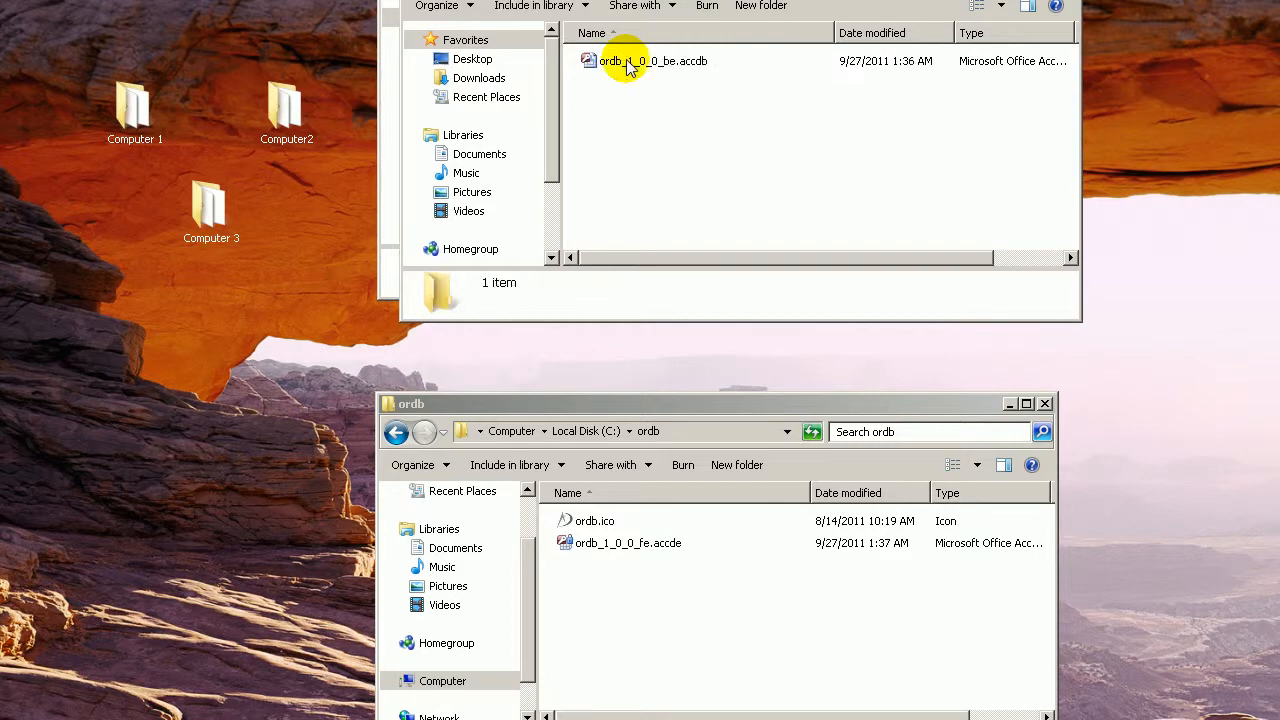
pyautogui.press('BackSpace')
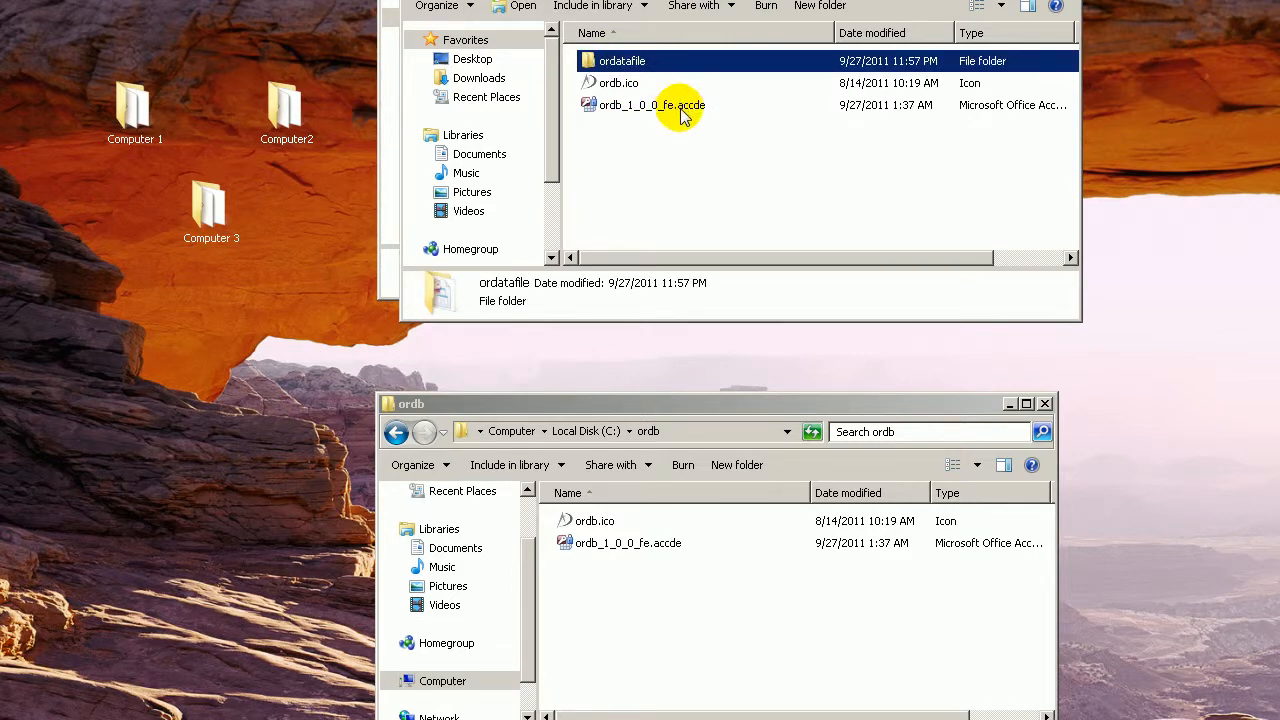
pyautogui.press('Delete')
pyautogui.click(780, 463)
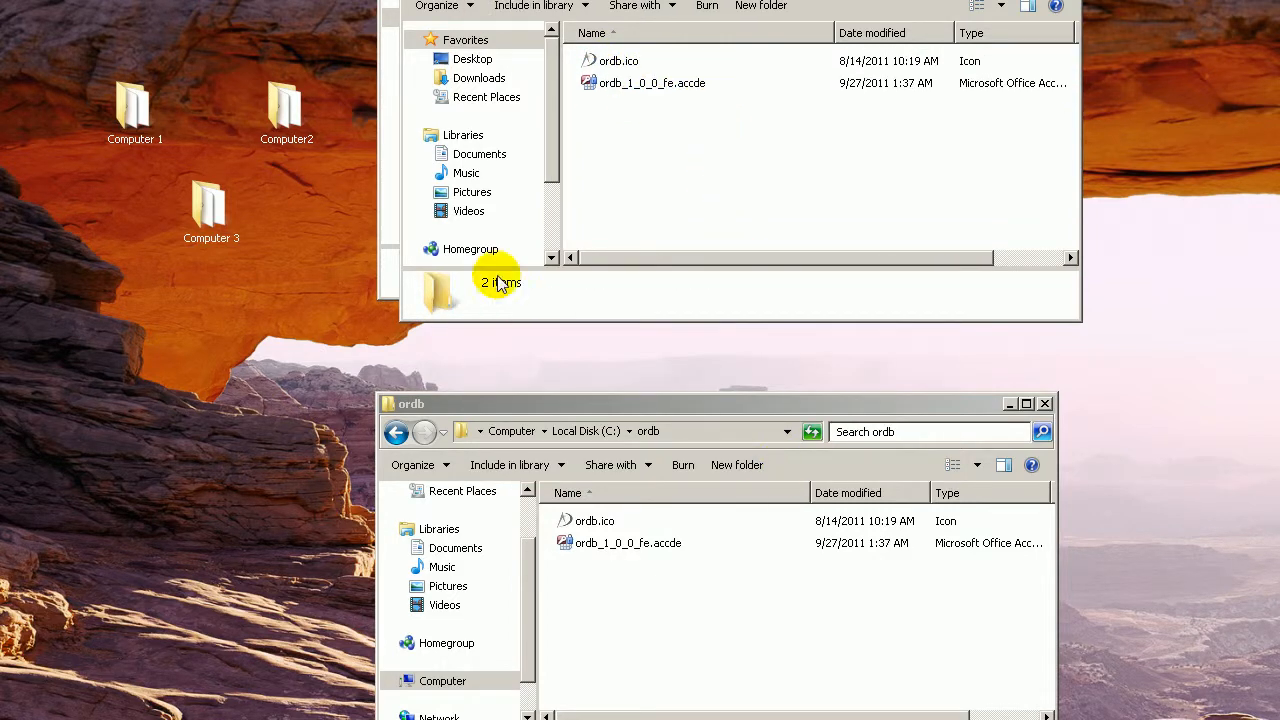
# - Delete the ordatafile folder from Computer 1 and recheck the contents of Computer 3
pyautogui.doubleClick(132, 105)
pyautogui.click(652, 84)
pyautogui.press('Delete')
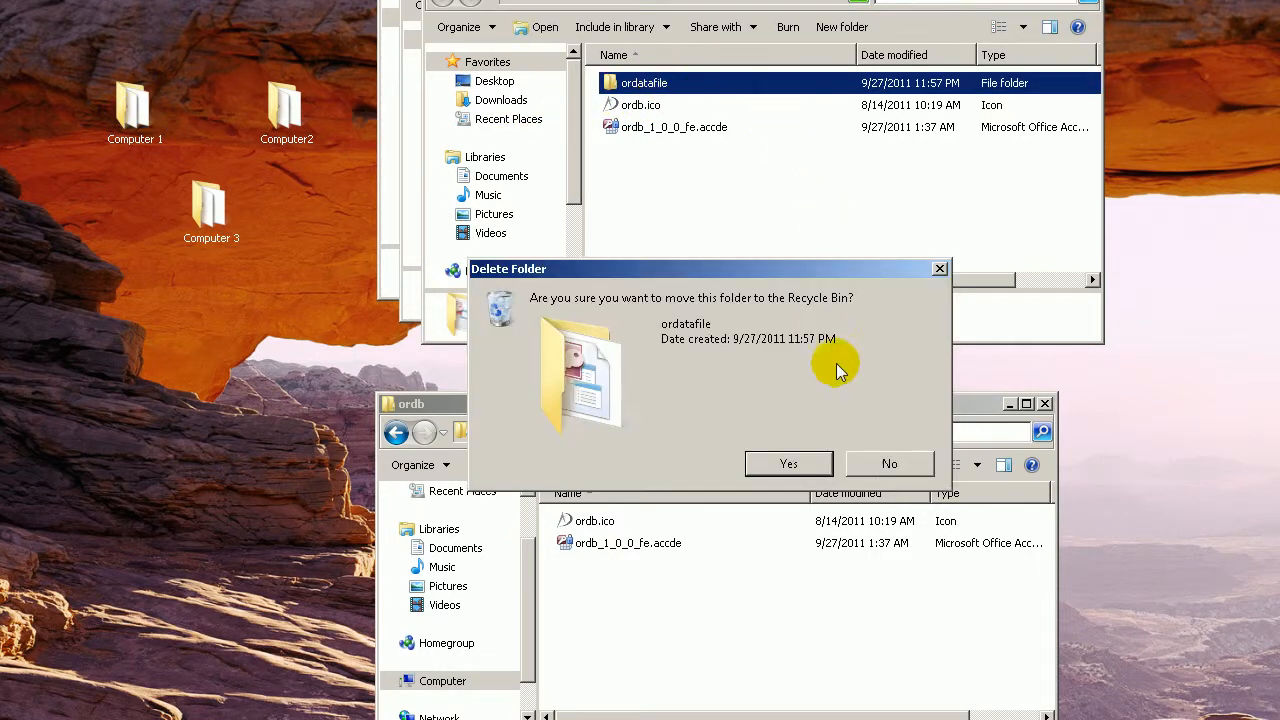
pyautogui.click(789, 460)
pyautogui.doubleClick(209, 208)
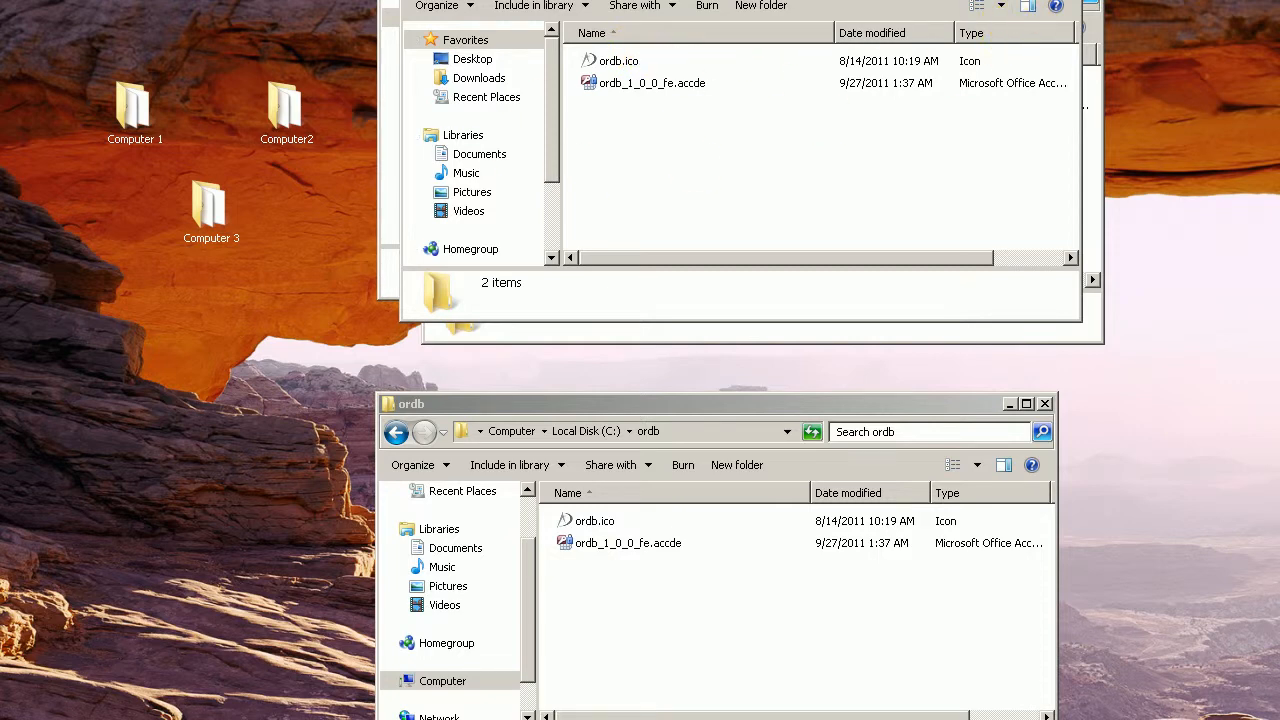
# - Close the extra folder windows, reopen Shared Drive and shift the ordb window slightly up
pyautogui.hotkey('alt', 'F4')
pyautogui.hotkey('alt', 'F4')
pyautogui.hotkey('alt', 'F4')
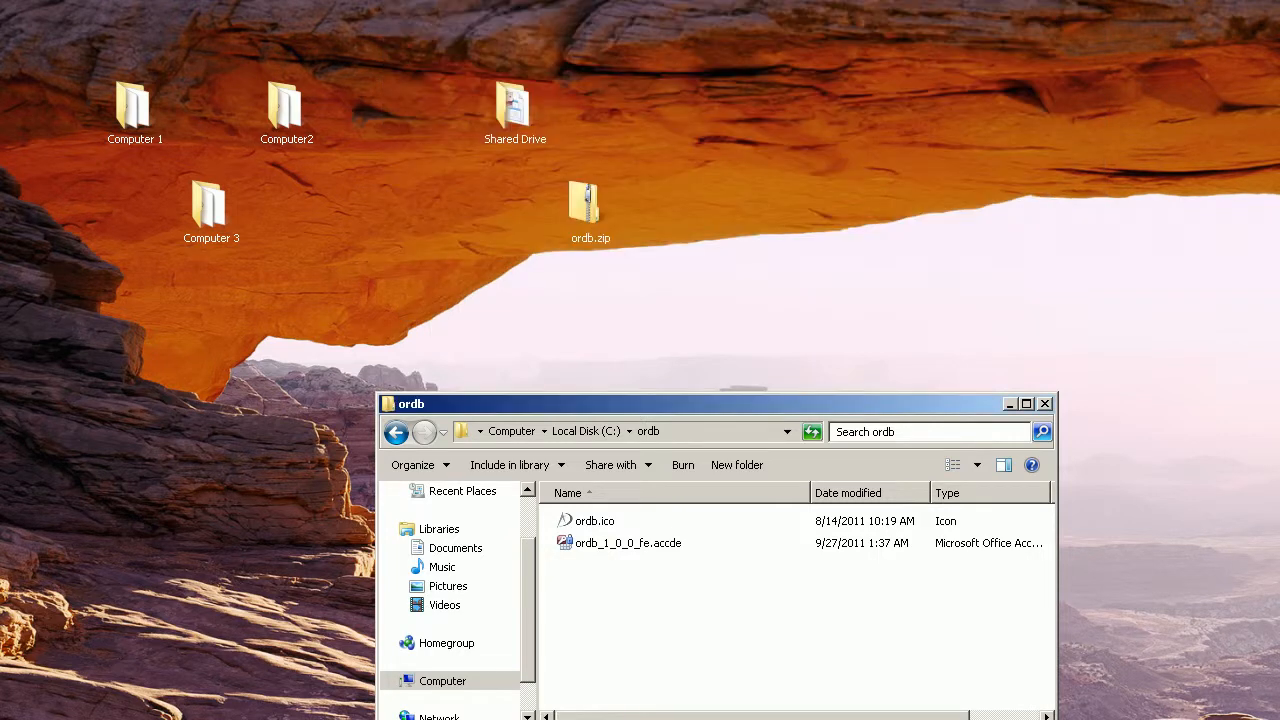
pyautogui.doubleClick(513, 108)
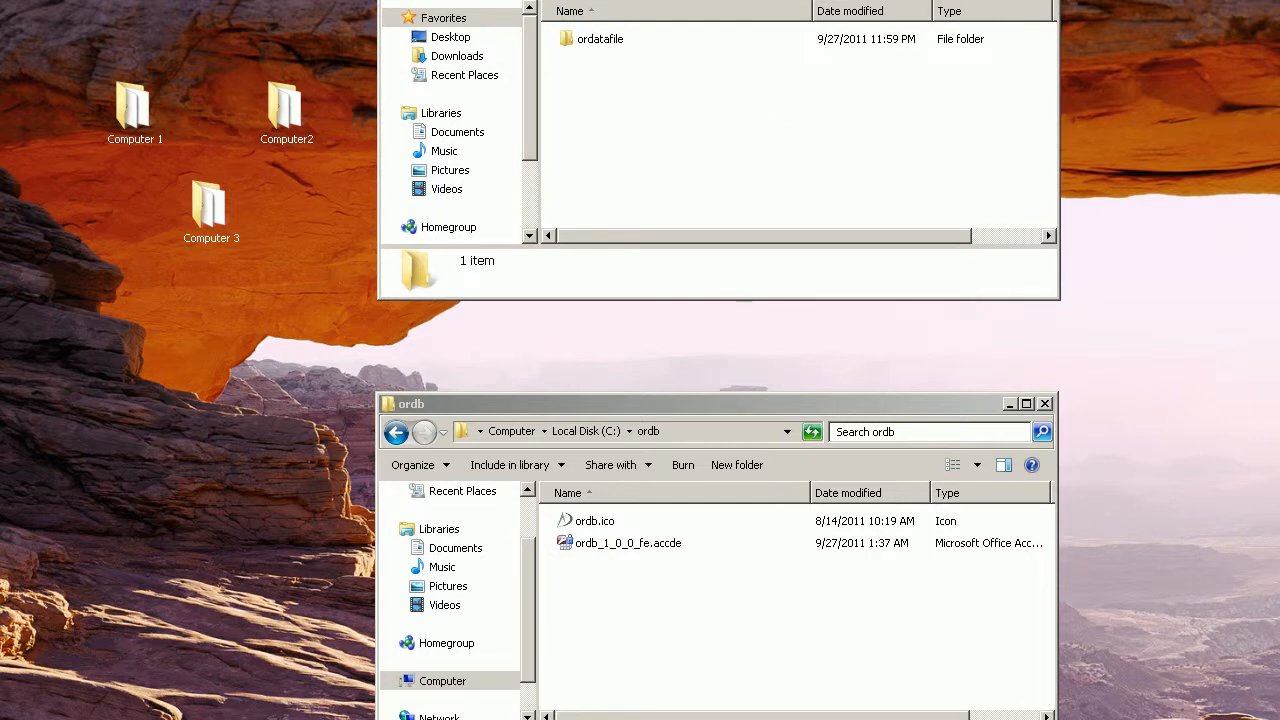
pyautogui.moveTo(652, 407); pyautogui.dragTo(675, 375)
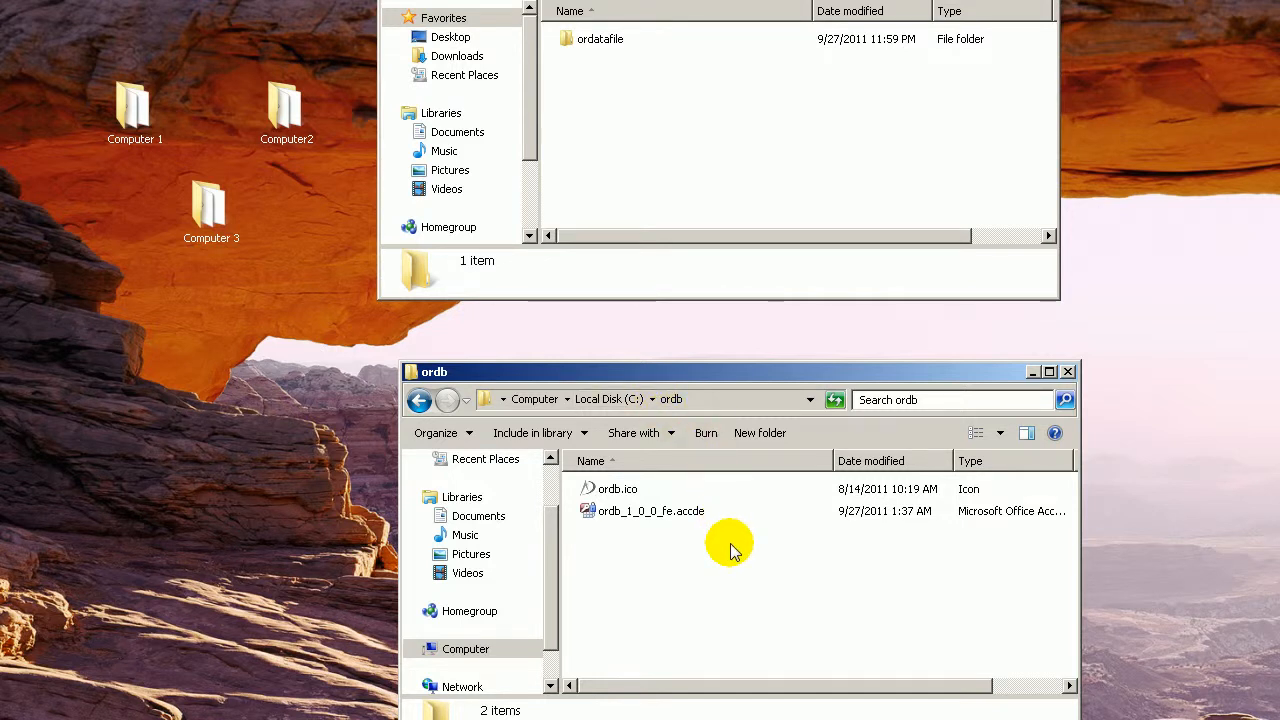
# - Launch ordb_1_0_0_fe.accde from C:\ordb and continue past the registration prompts without an unlock code
pyautogui.doubleClick(642, 517)
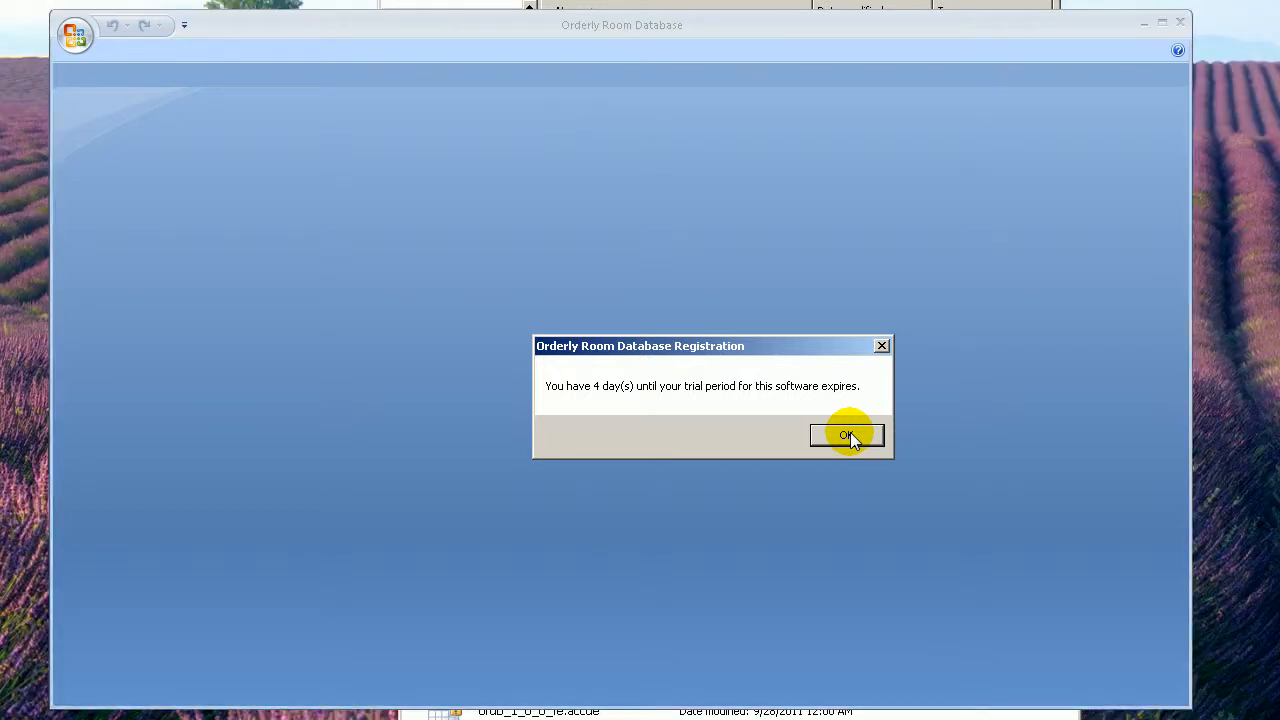
pyautogui.click(847, 436)
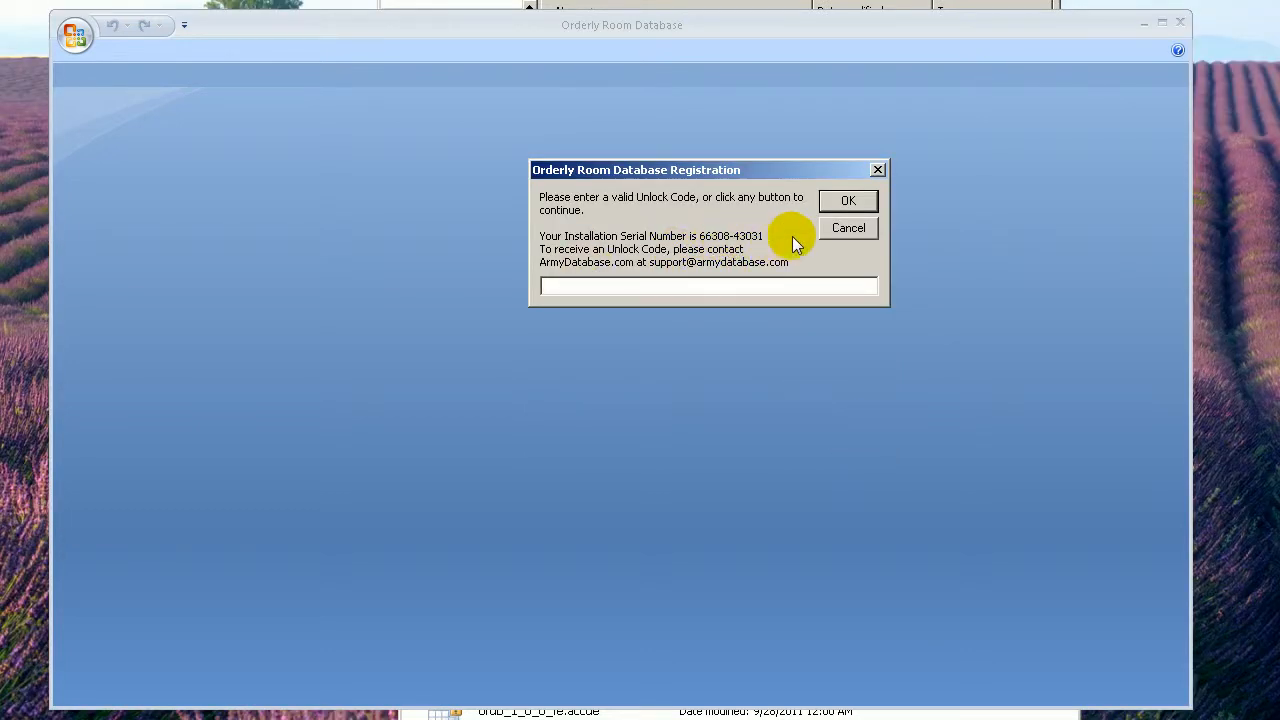
pyautogui.click(866, 201)
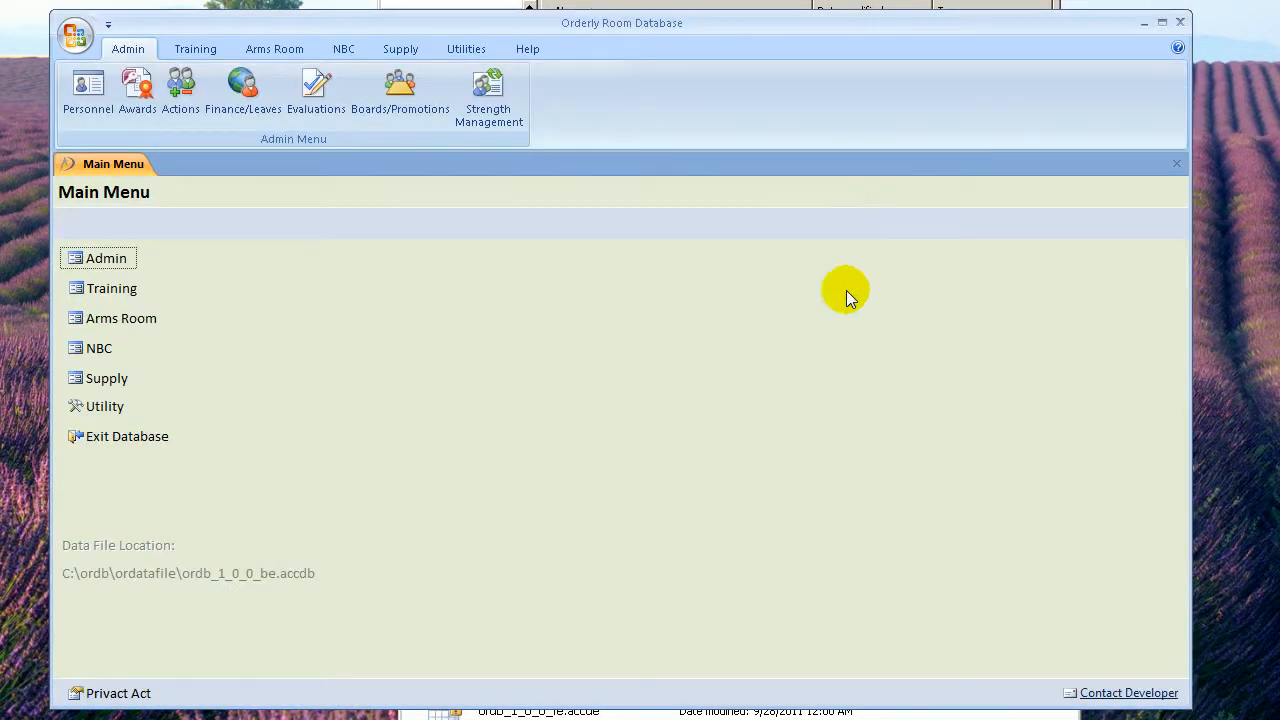
# - Try to open the Personnel Data form from the Admin section's Personnel Menu
pyautogui.click(97, 260)
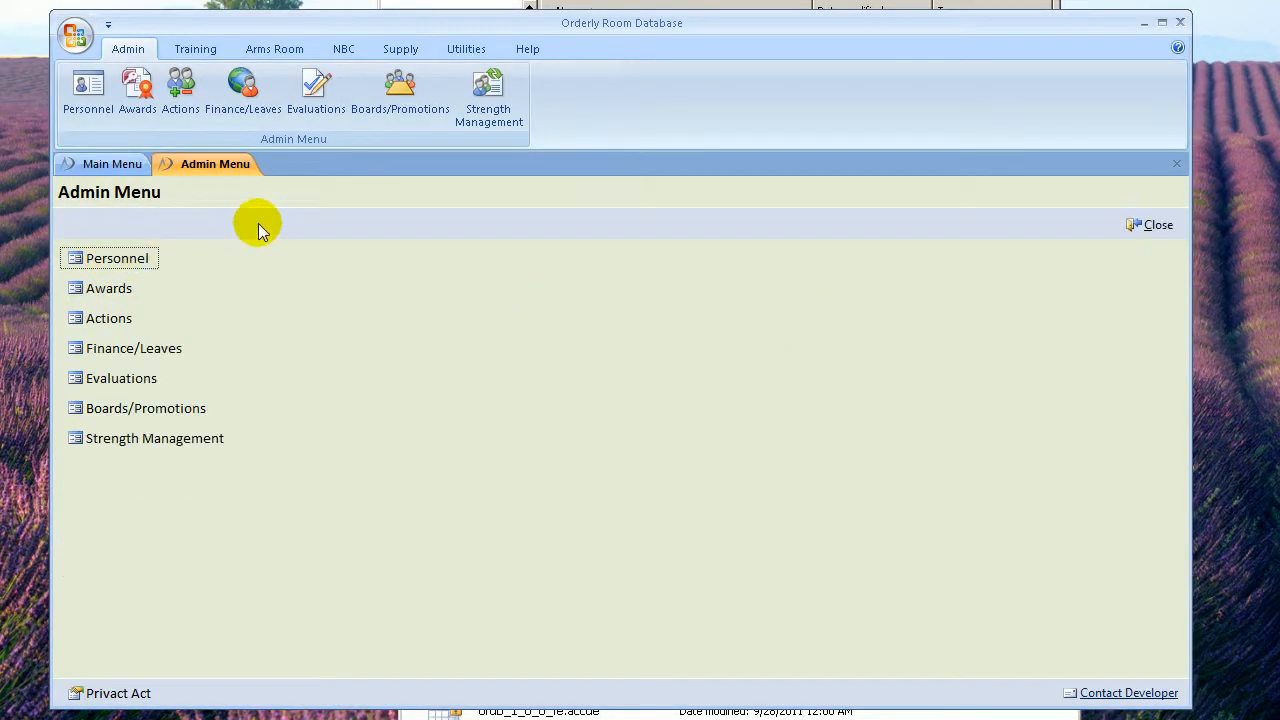
pyautogui.click(74, 262)
pyautogui.click(129, 279)
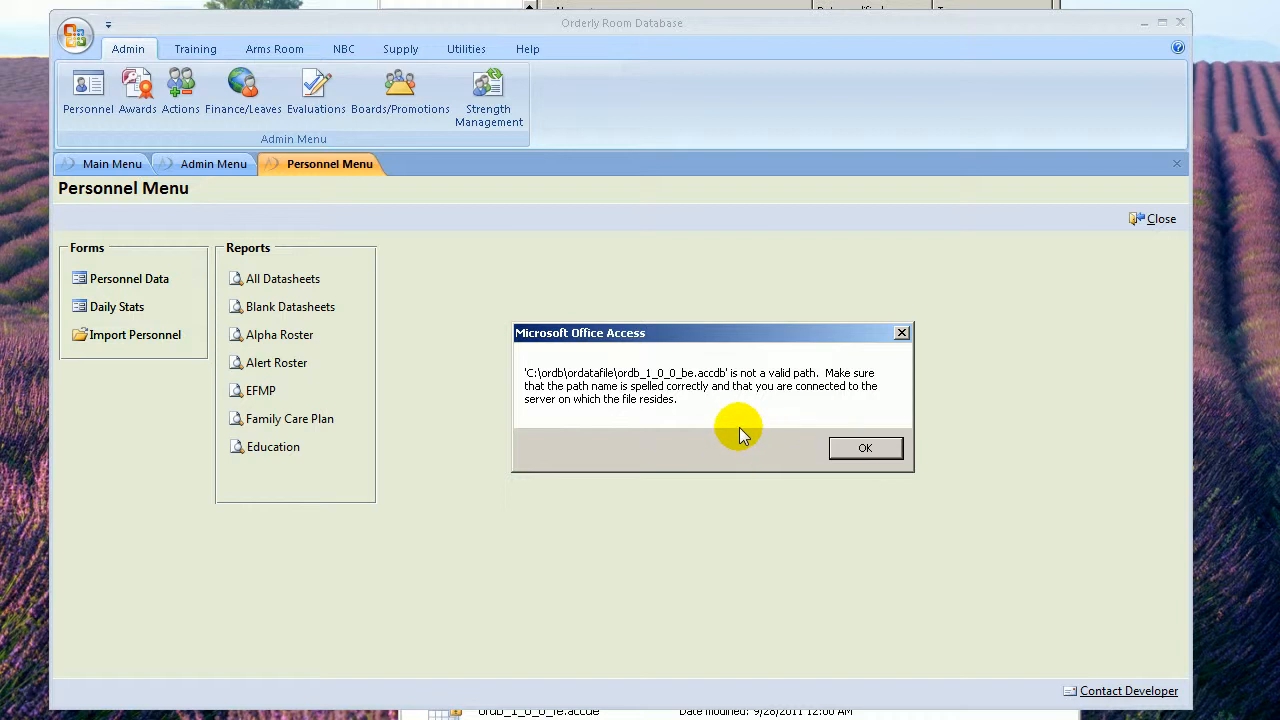
pyautogui.click(866, 452)
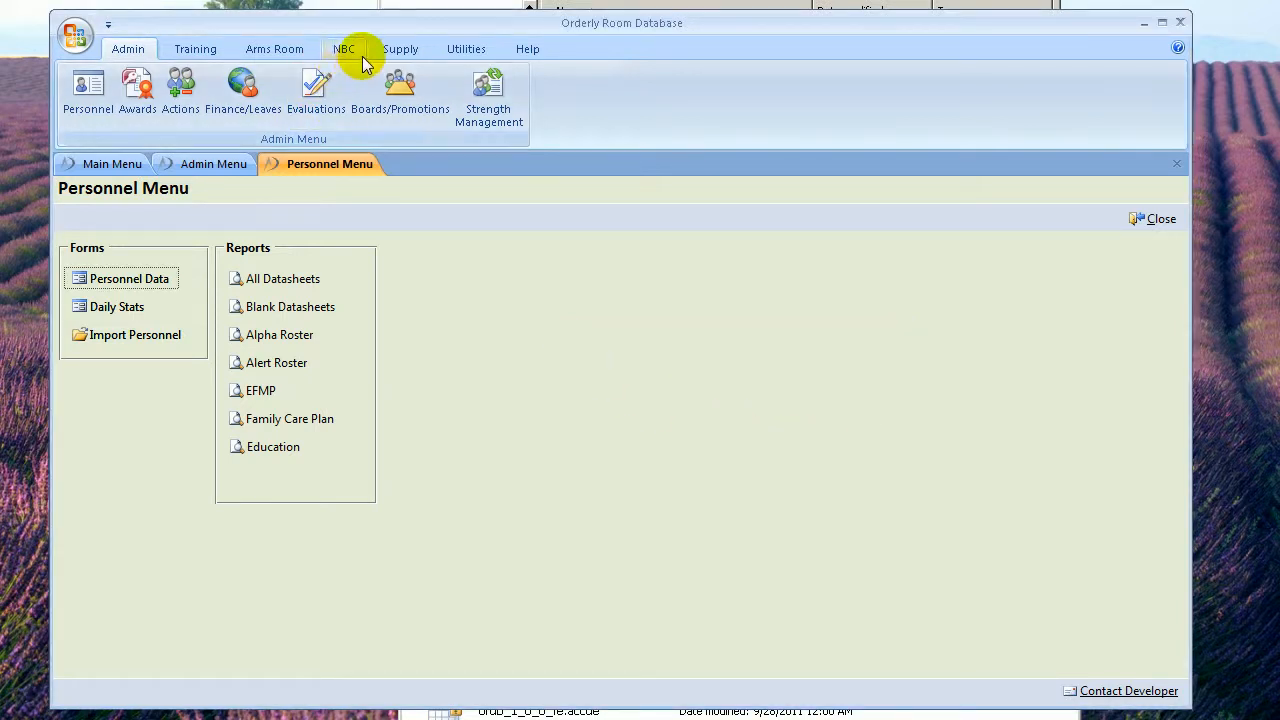
# - Start updating all linked tables in the Linked Table Manager with Always prompt for new location enabled
pyautogui.click(459, 52)
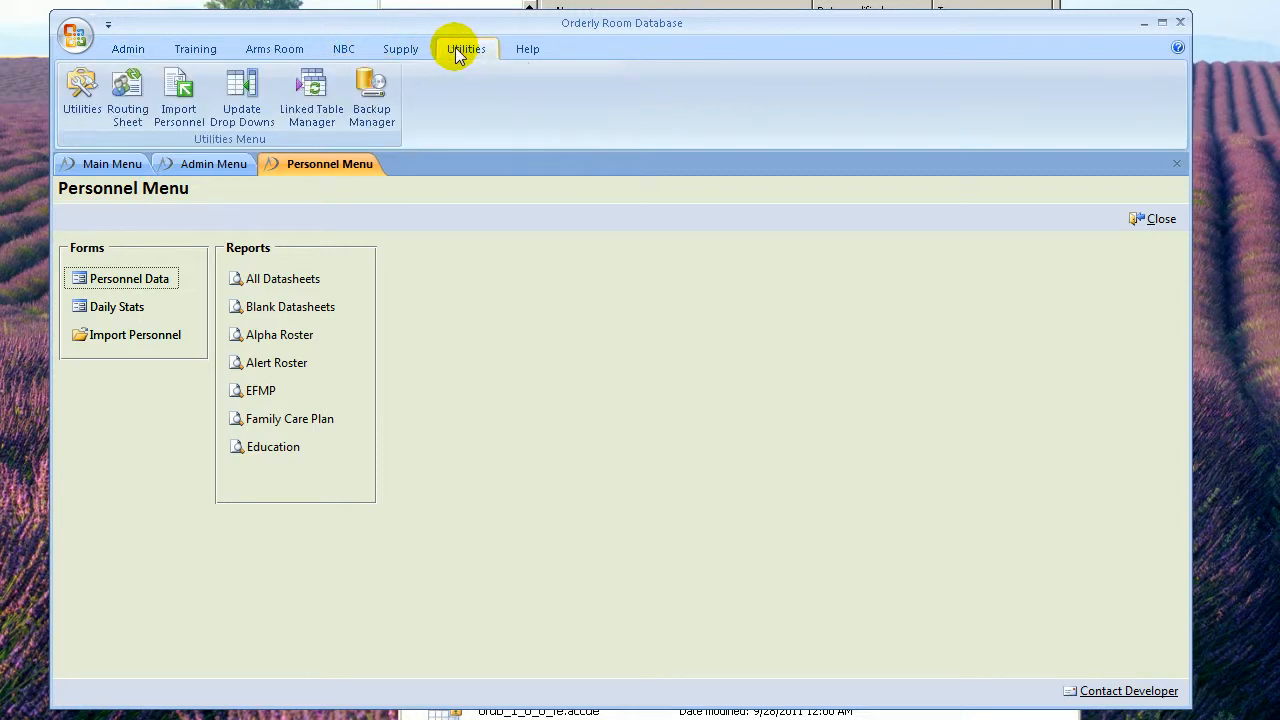
pyautogui.click(320, 92)
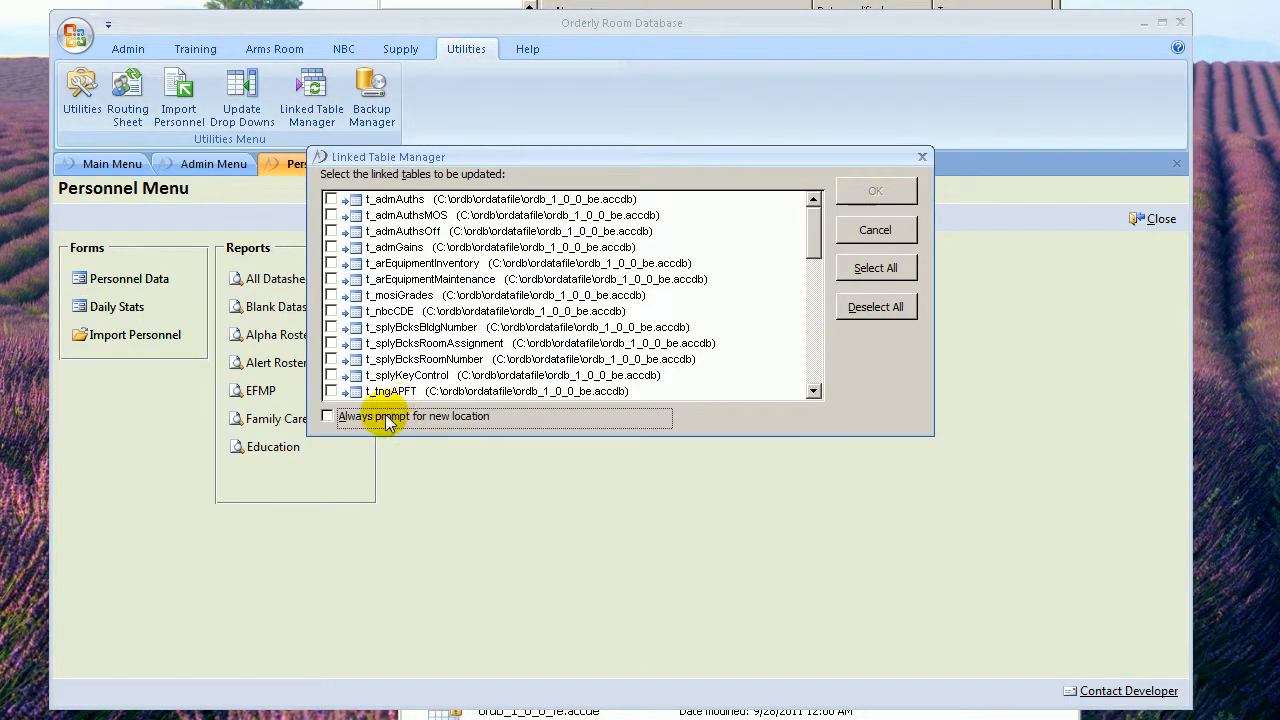
pyautogui.click(327, 416)
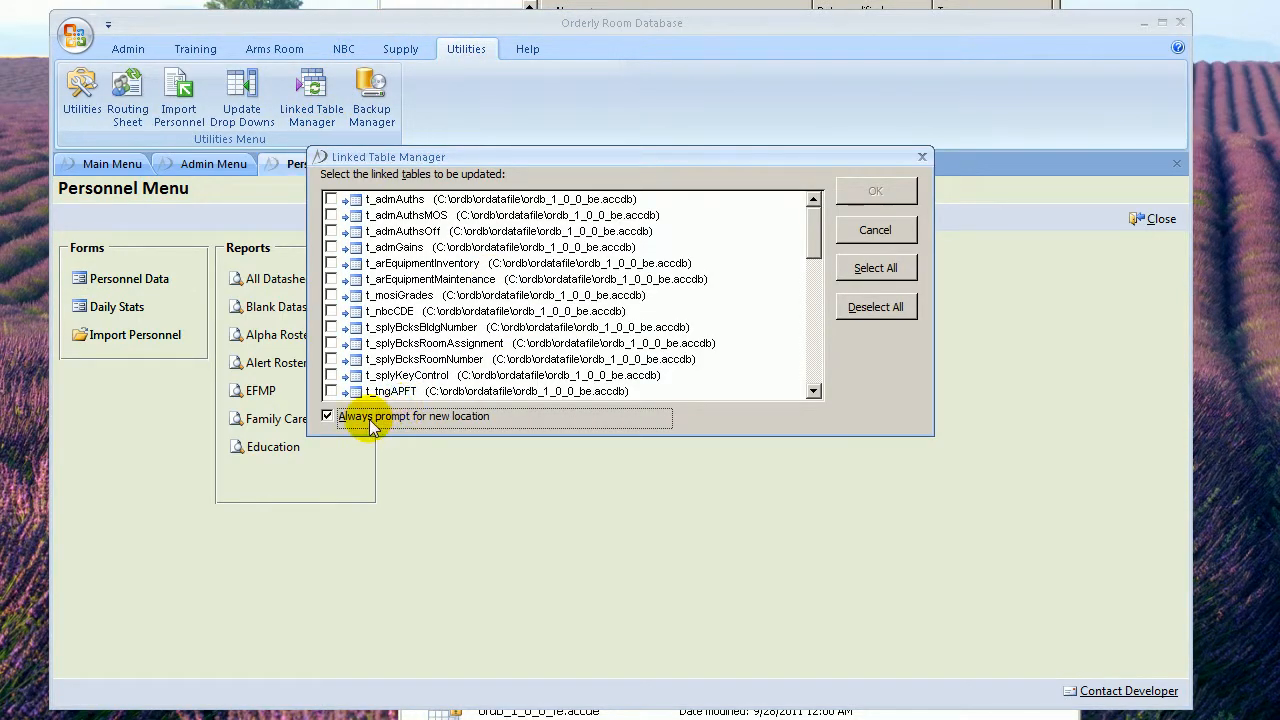
pyautogui.click(877, 268)
pyautogui.click(889, 196)
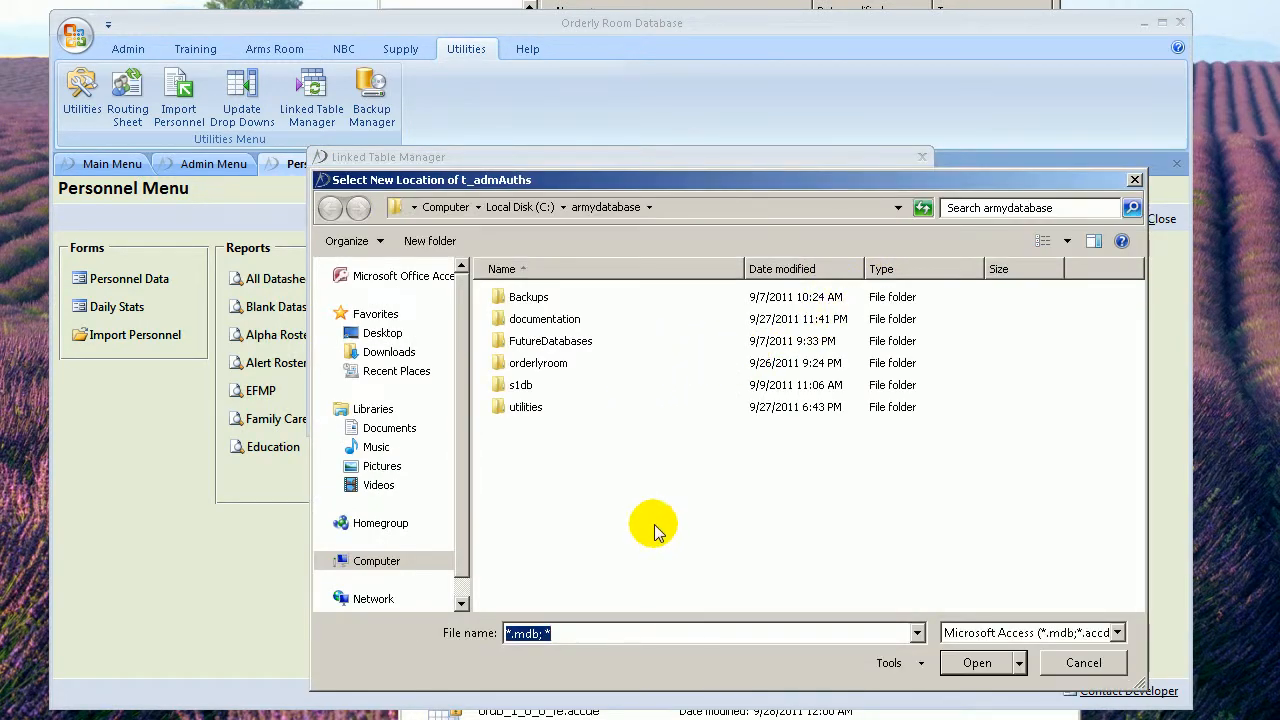
# - Relink the tables to ordb_1_0_0_be.accdb in the desktop's Shared Drive\ordatafile folder and close the Linked Table Manager
pyautogui.click(386, 336)
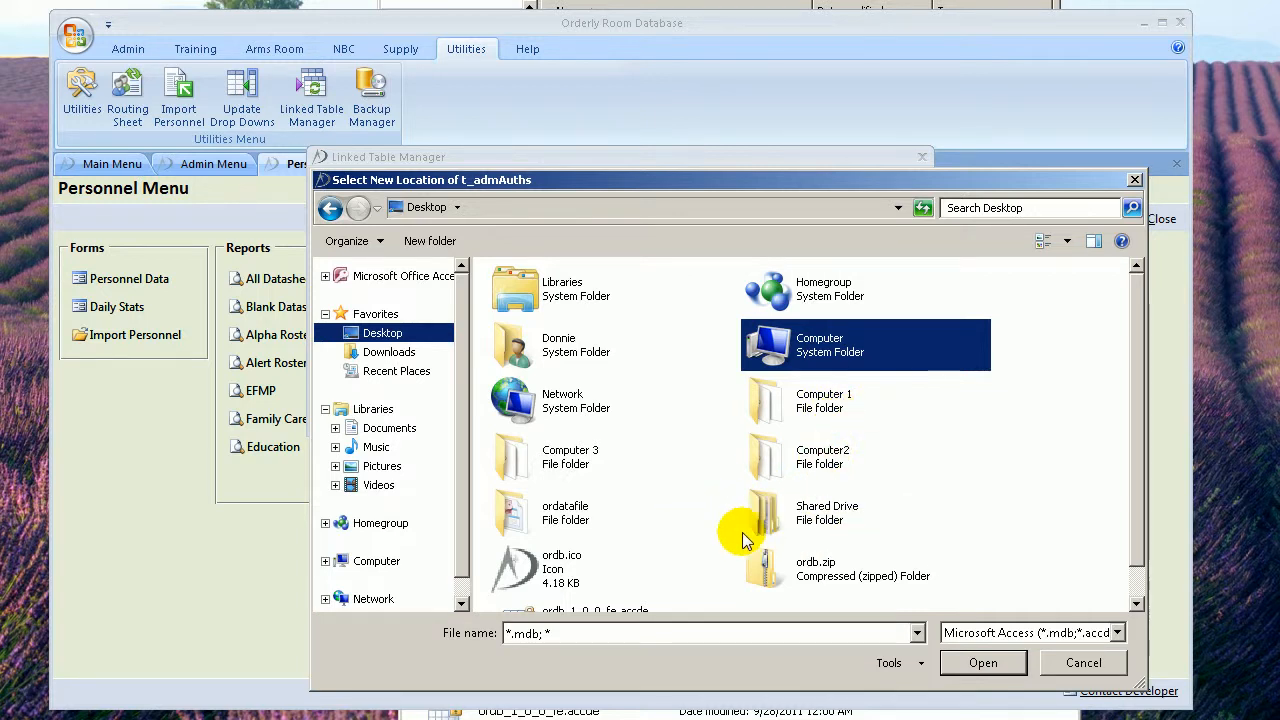
pyautogui.click(818, 517)
pyautogui.doubleClick(818, 517)
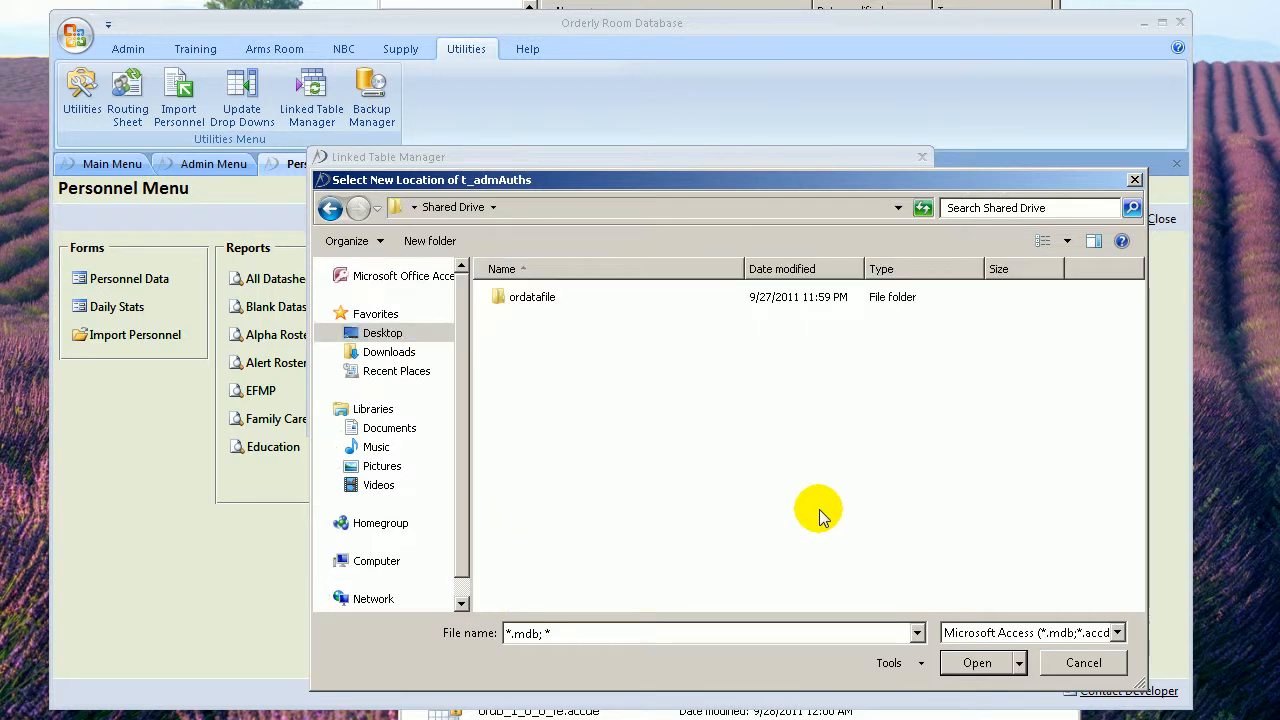
pyautogui.doubleClick(546, 304)
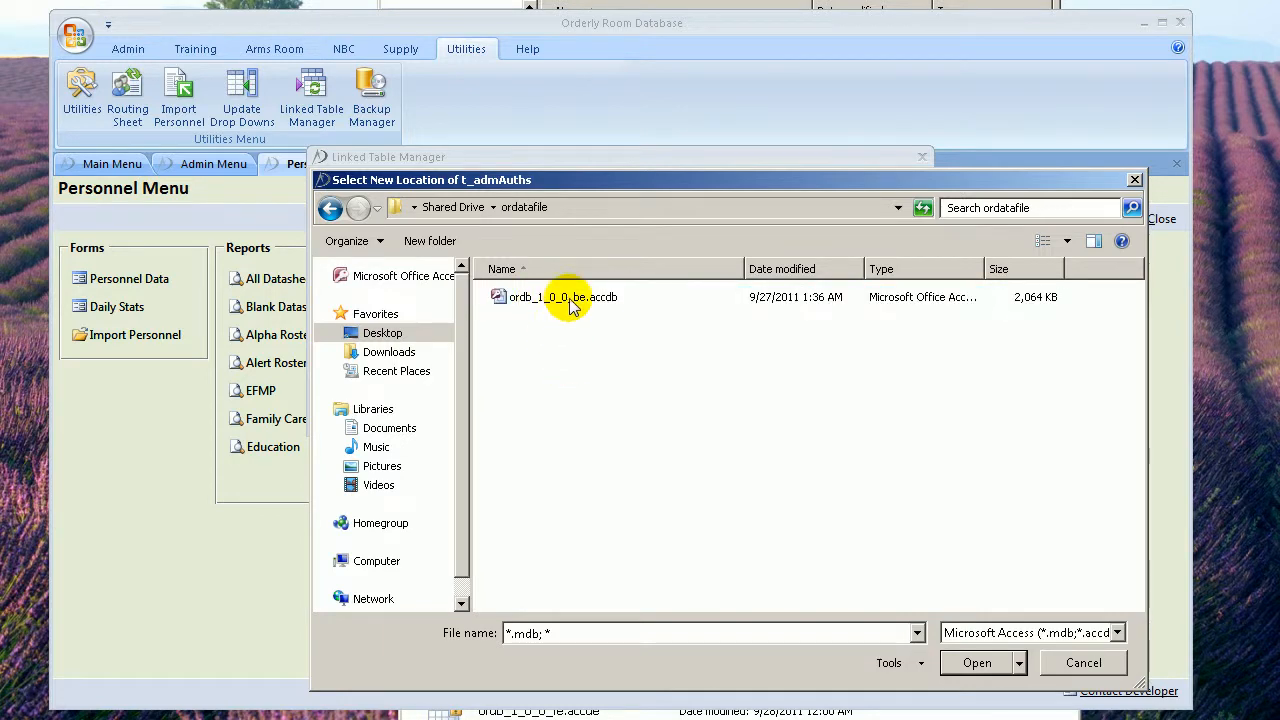
pyautogui.click(566, 297)
pyautogui.doubleClick(545, 300)
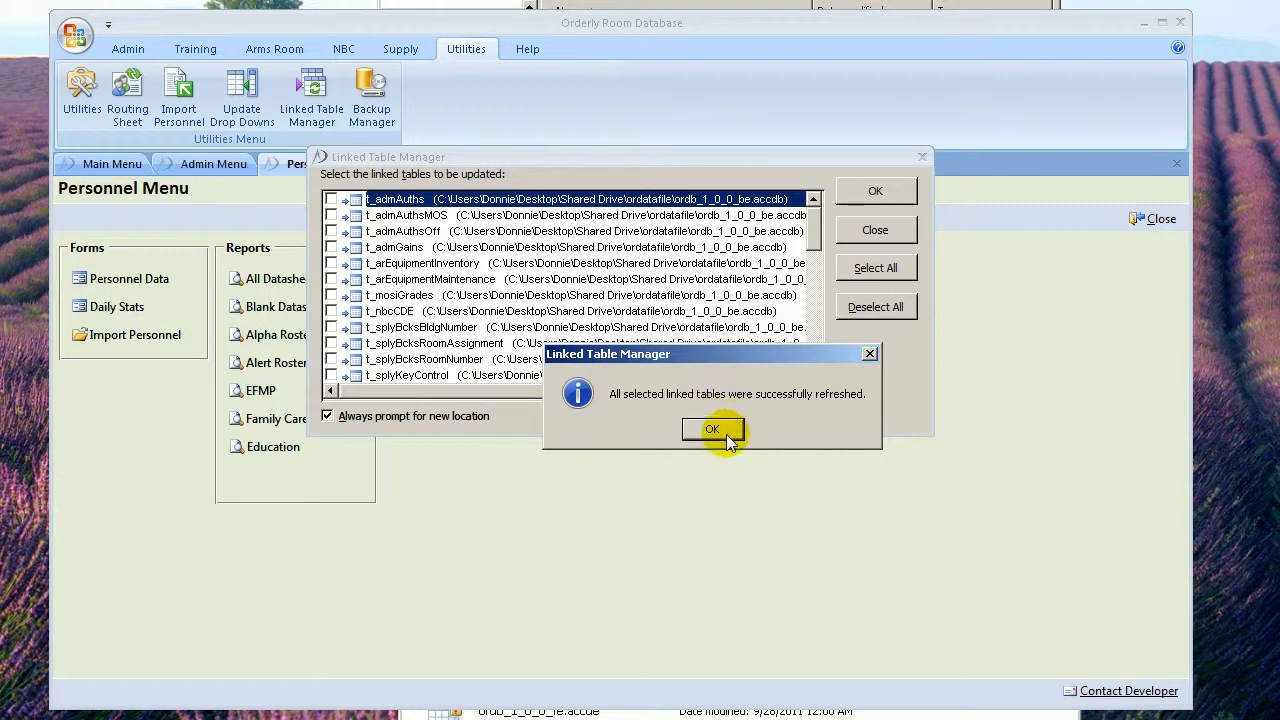
pyautogui.click(712, 430)
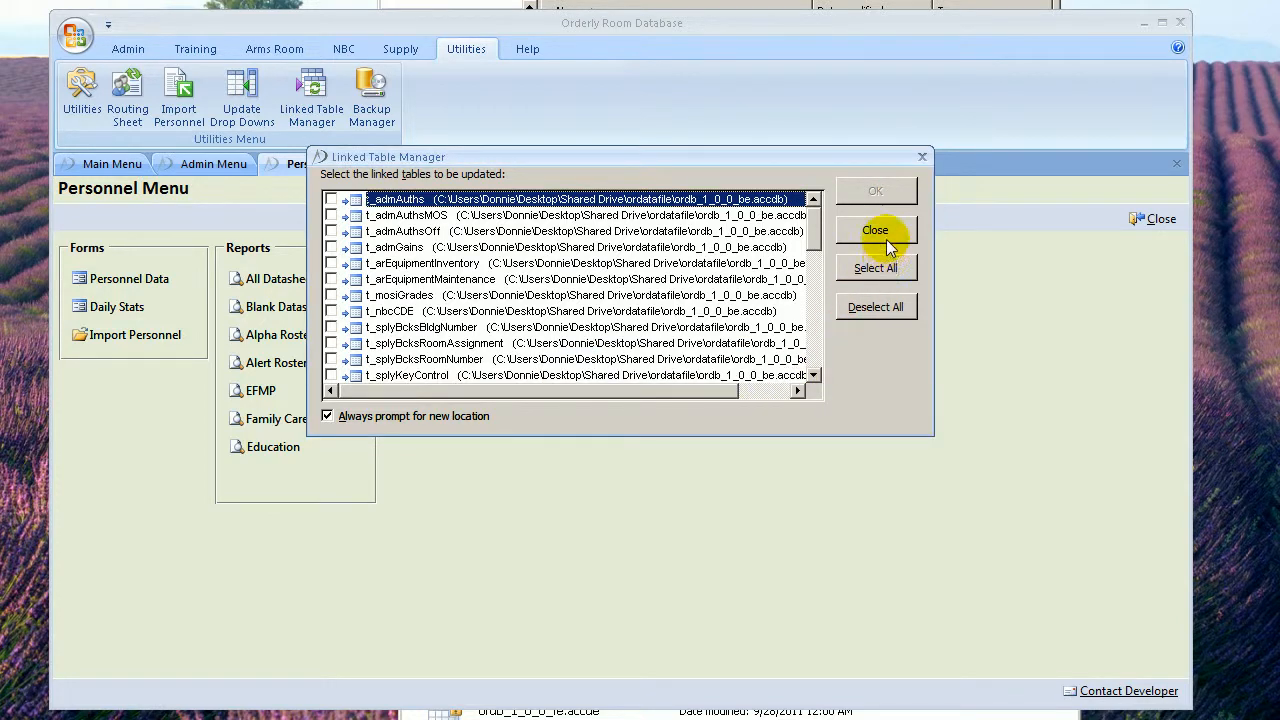
pyautogui.click(878, 233)
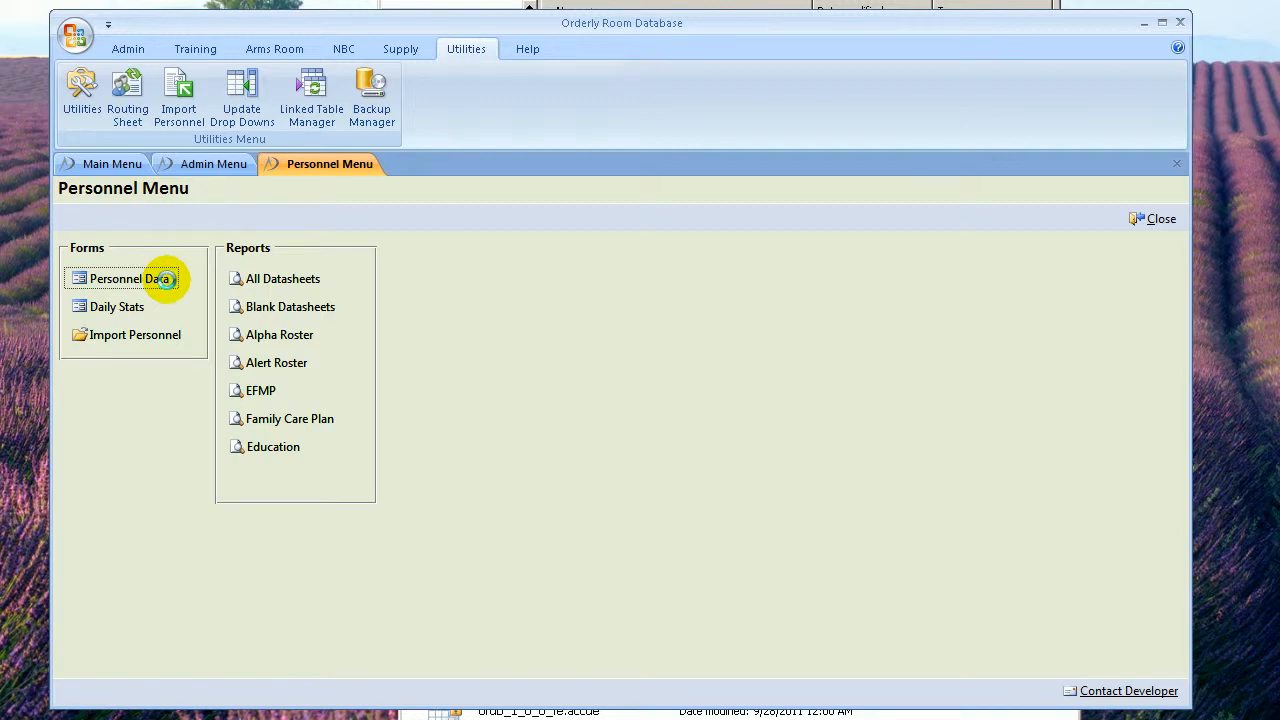
# - Open the Personnel Data form, check the Rank choices and close the form
pyautogui.click(165, 280)
pyautogui.click(297, 320)
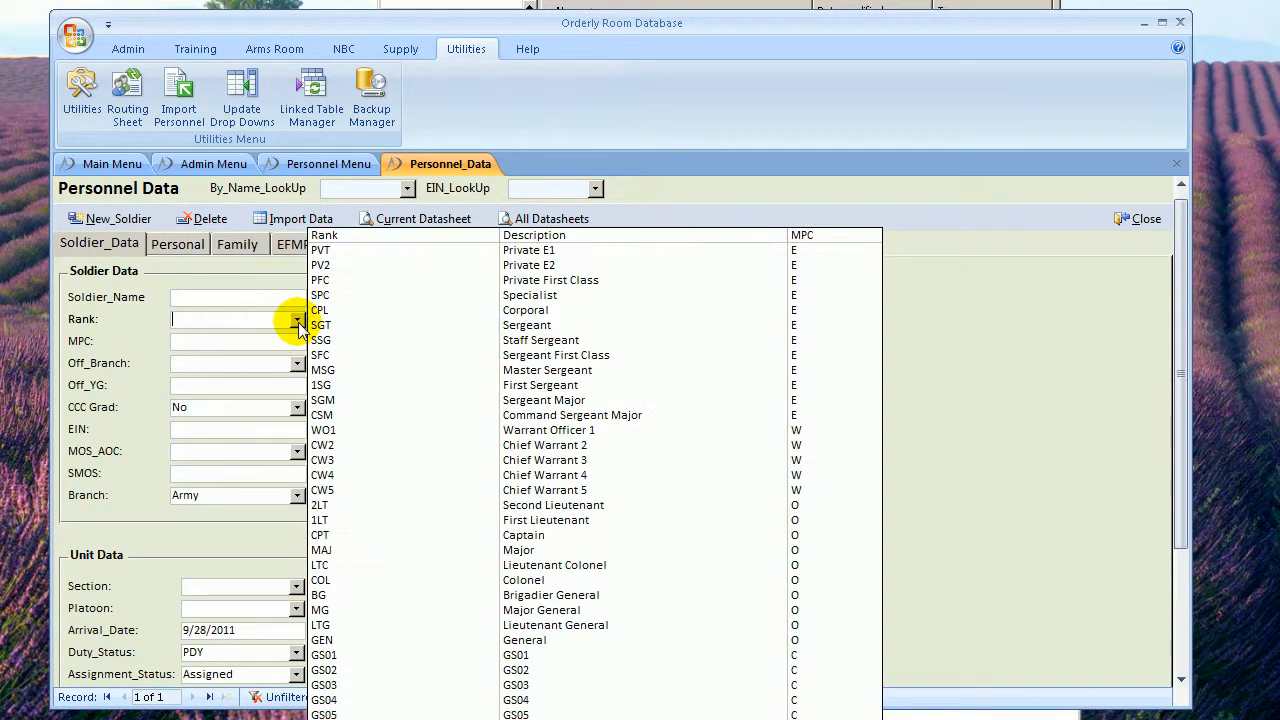
pyautogui.click(297, 320)
pyautogui.click(1138, 218)
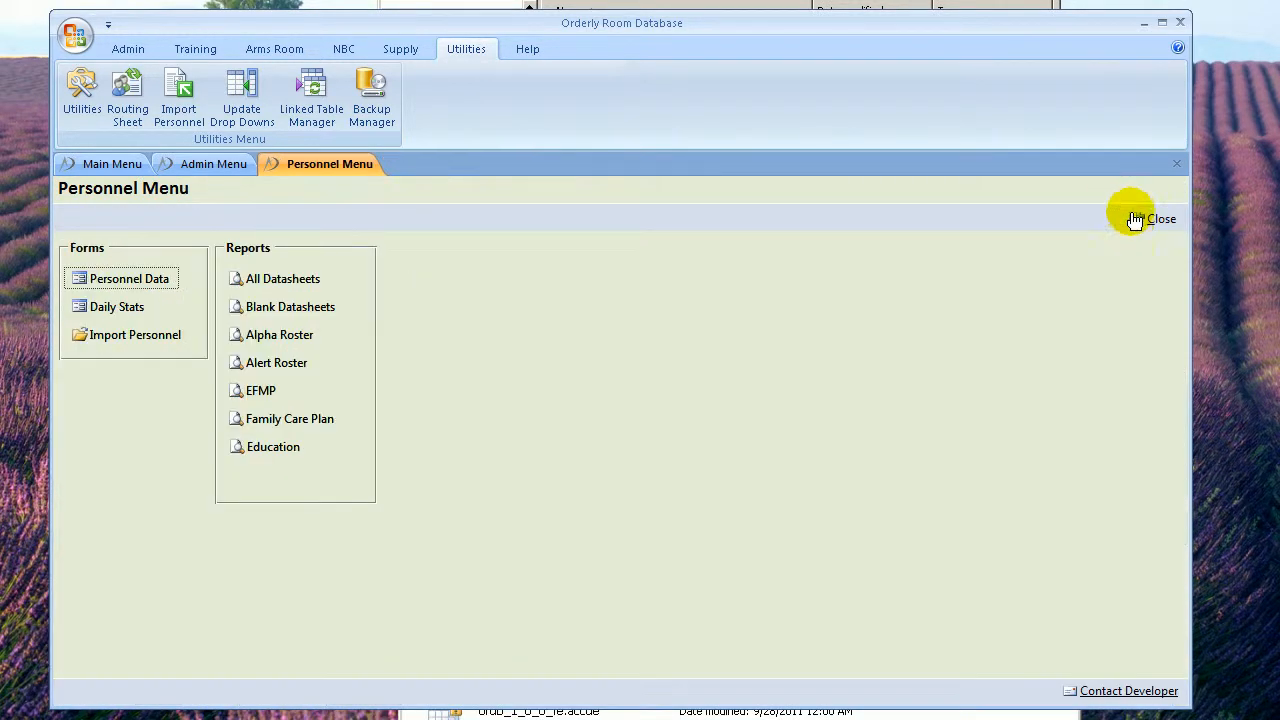